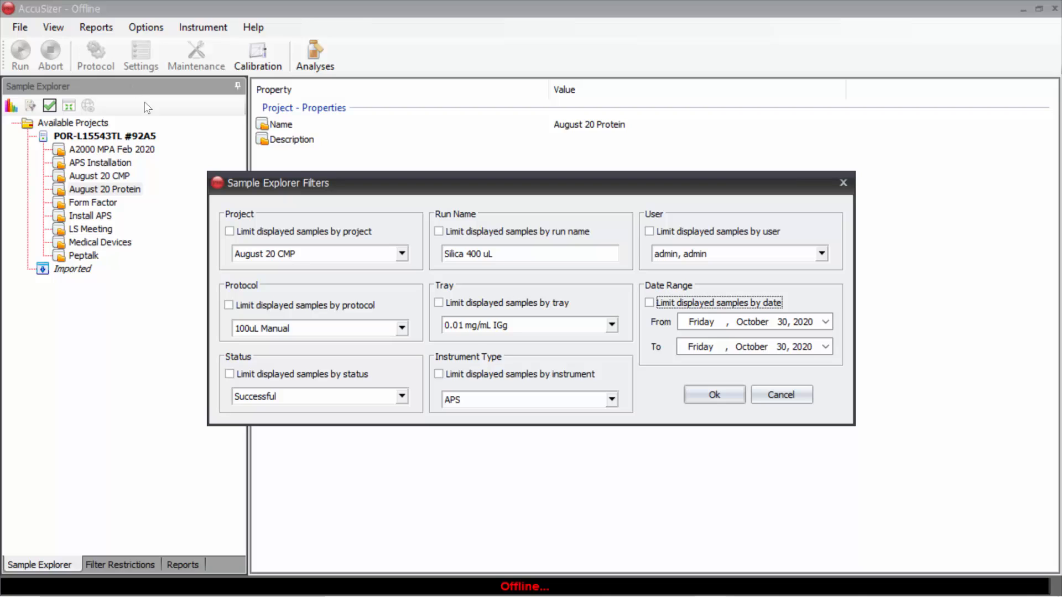
Step: Limit the displayed samples by the run name 8671 and apply the filter
click(440, 231)
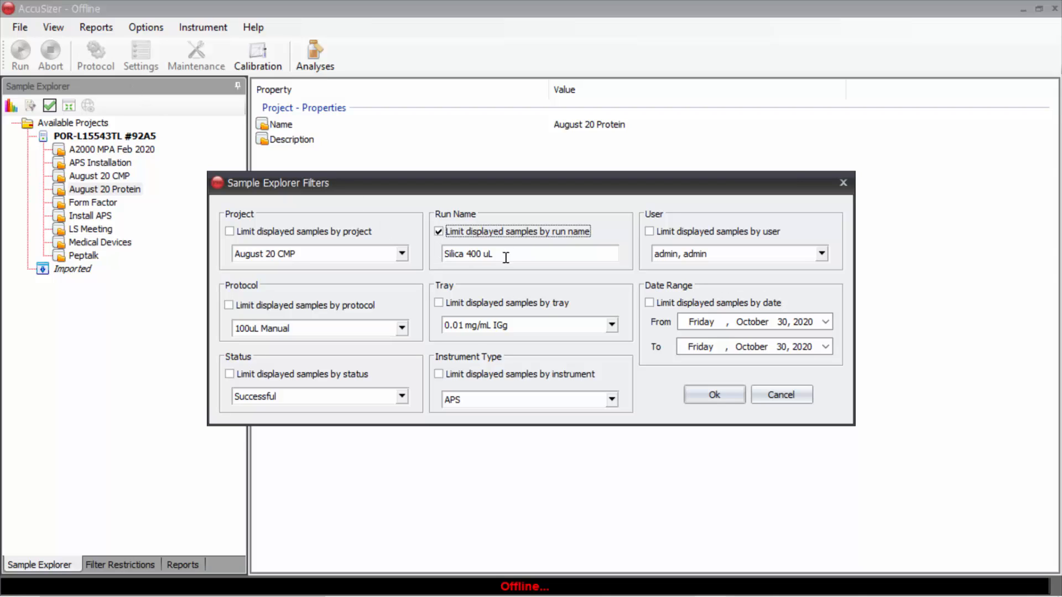
drag(504, 256, 413, 257)
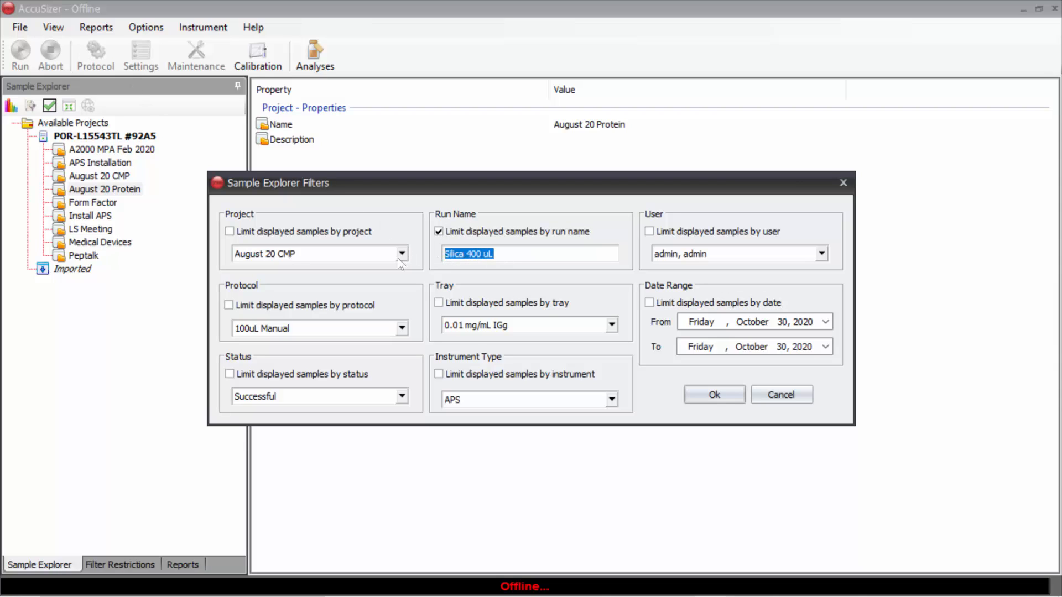
text(8671)
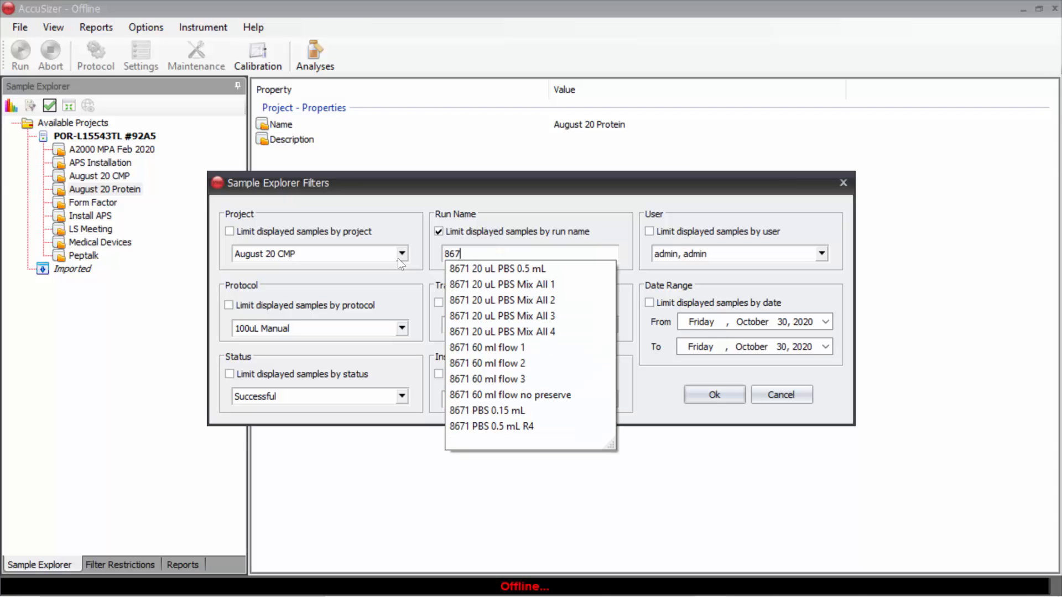
click(530, 204)
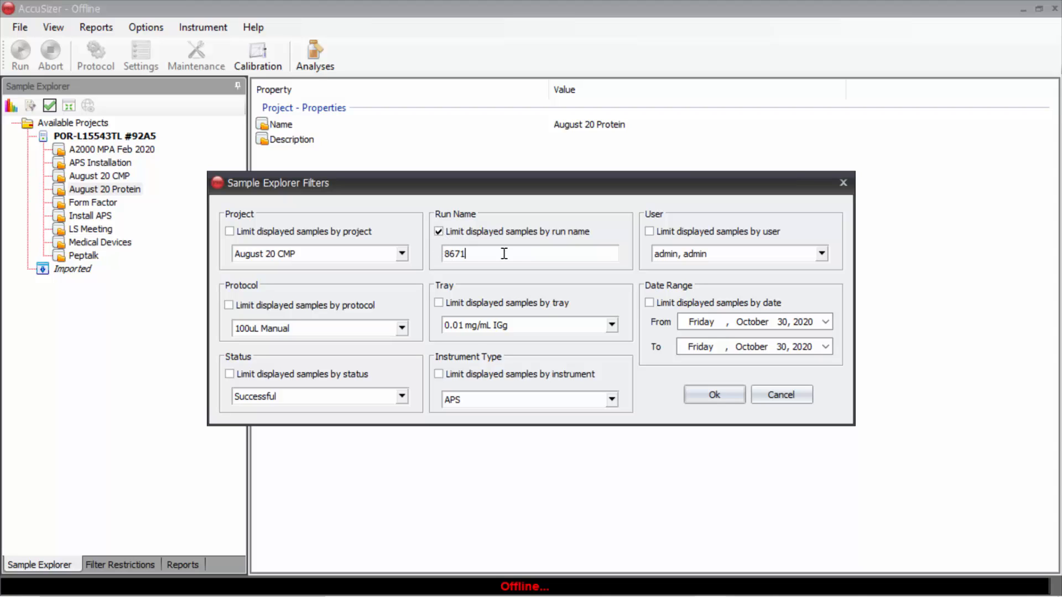
click(712, 395)
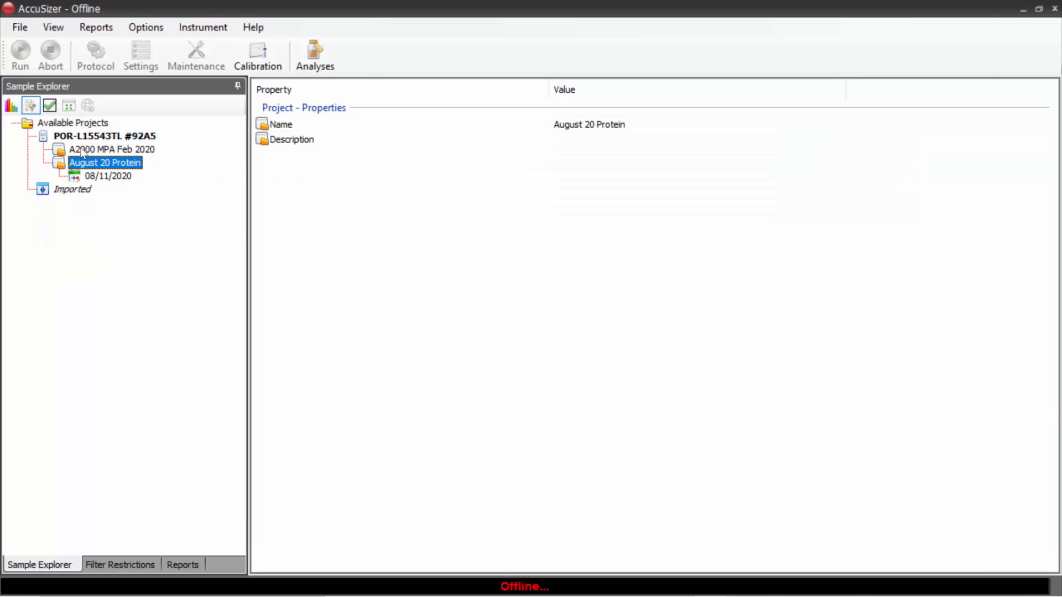
Step: Expand the A2000 MPA Feb 2020 and August 20 Protein projects by date and open the runs 8671 20 uL PBS 0.5 mL and 8671 60 ml flow 2
click(82, 148)
double_click(89, 162)
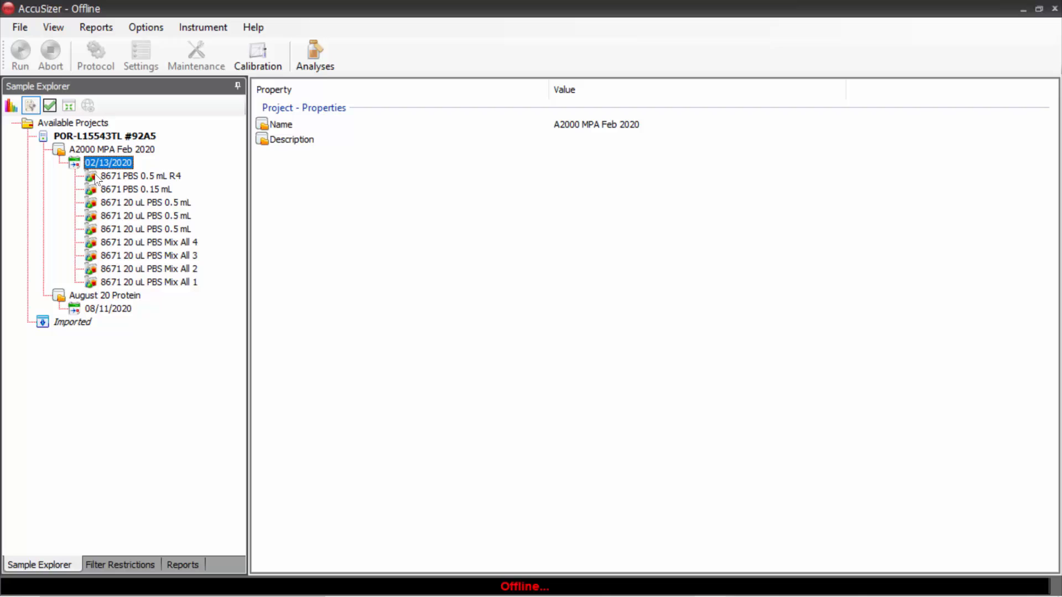
double_click(116, 203)
double_click(106, 336)
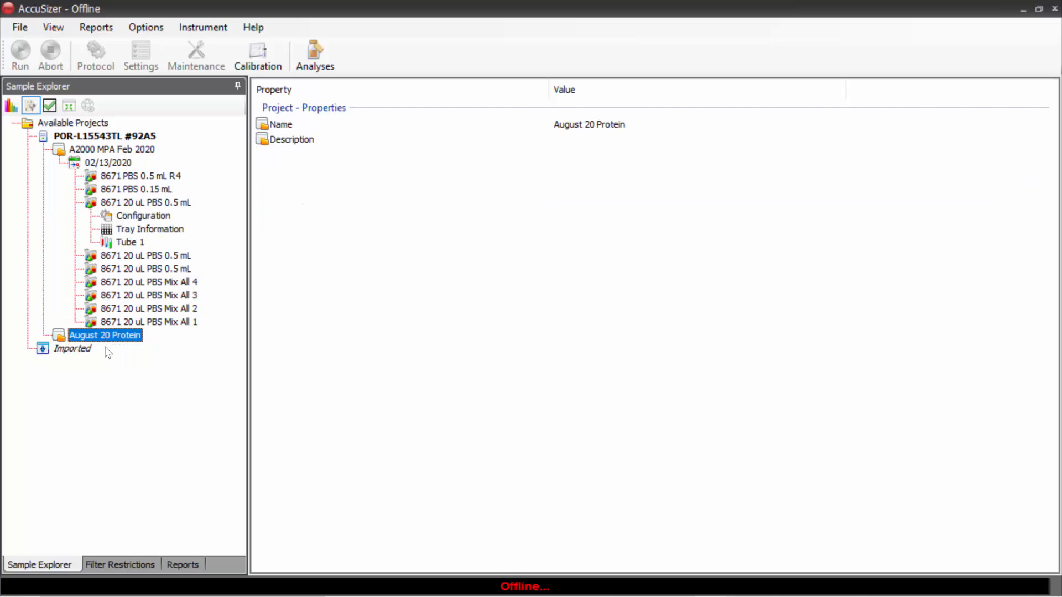
double_click(108, 336)
double_click(108, 348)
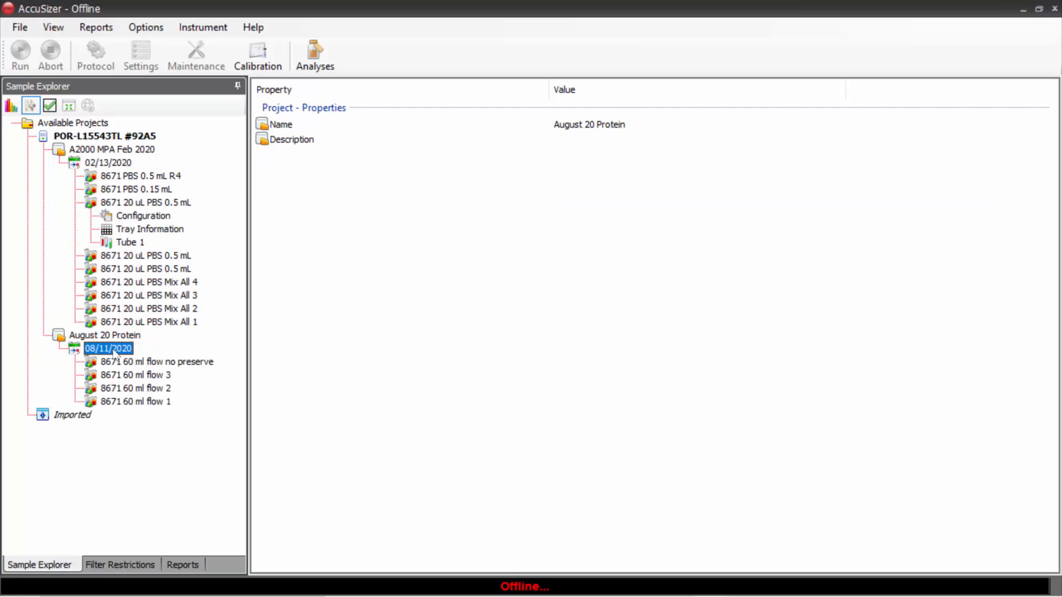
double_click(130, 388)
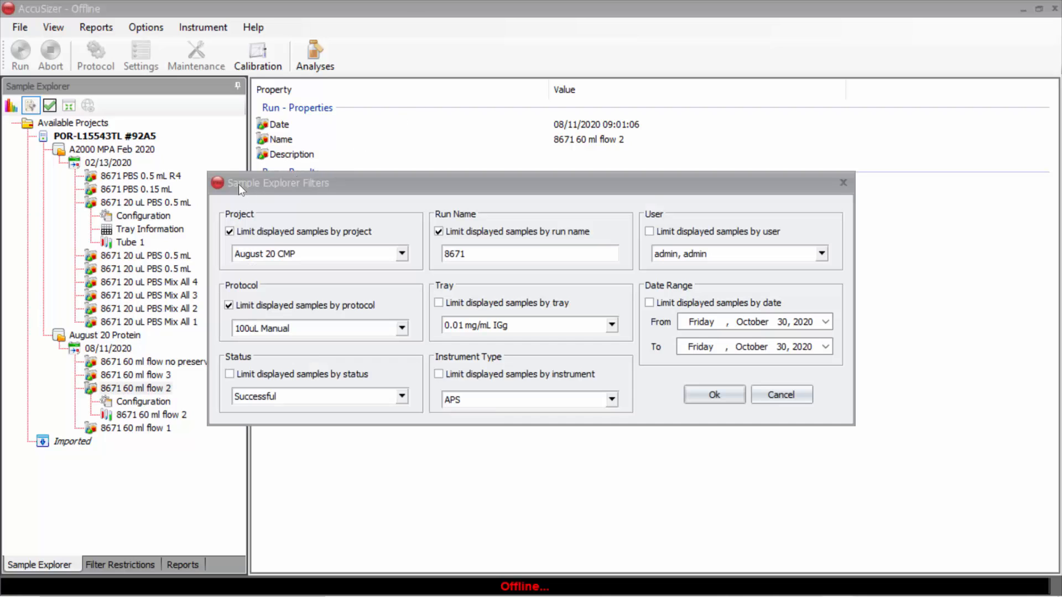
Step: Turn off the project and protocol limits in the sample filters and review the projects available for filtering
click(230, 232)
click(229, 306)
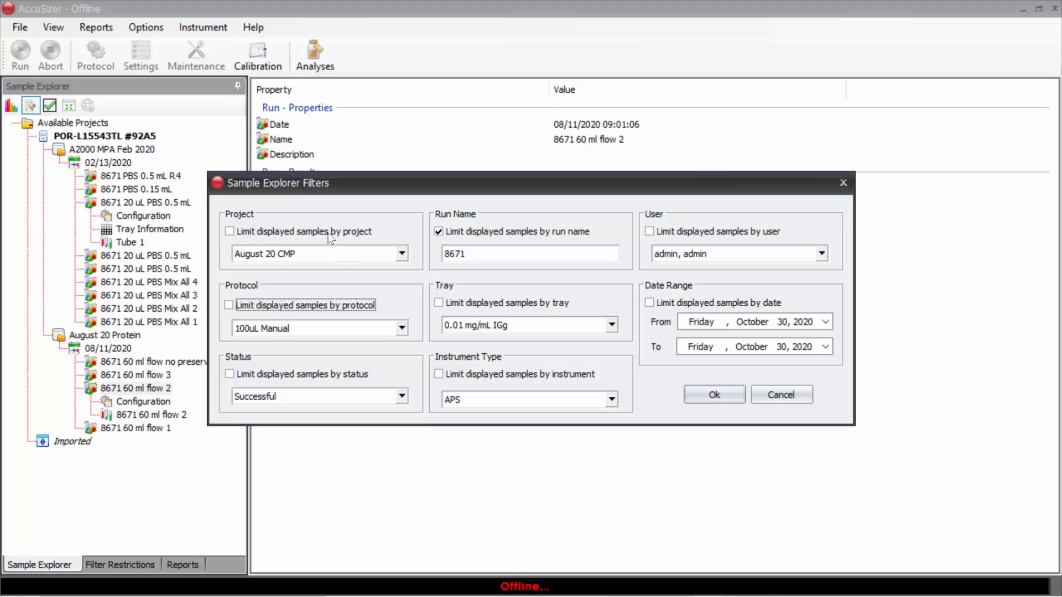
click(230, 232)
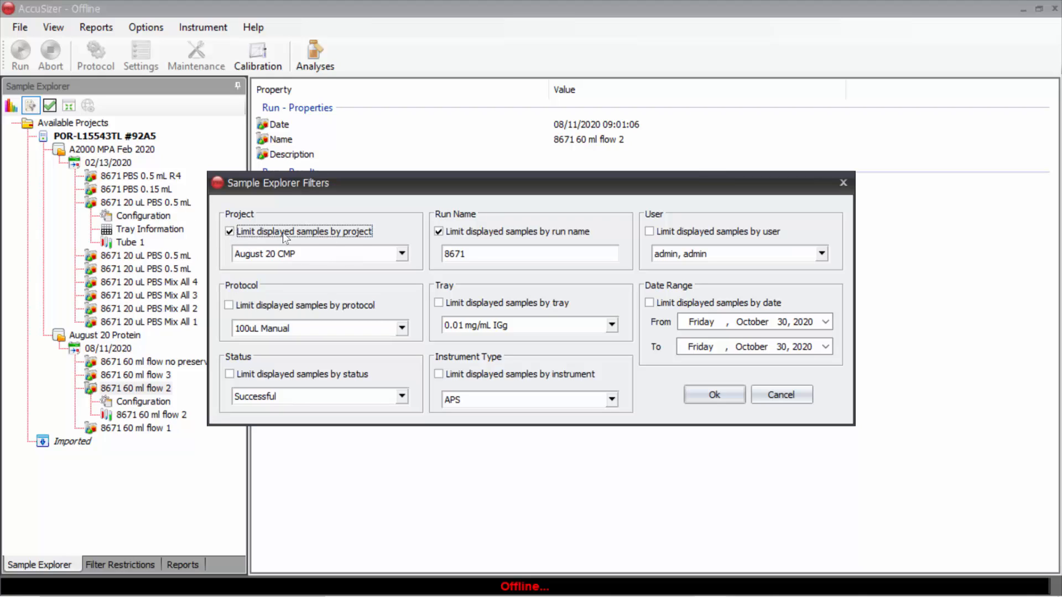
click(402, 254)
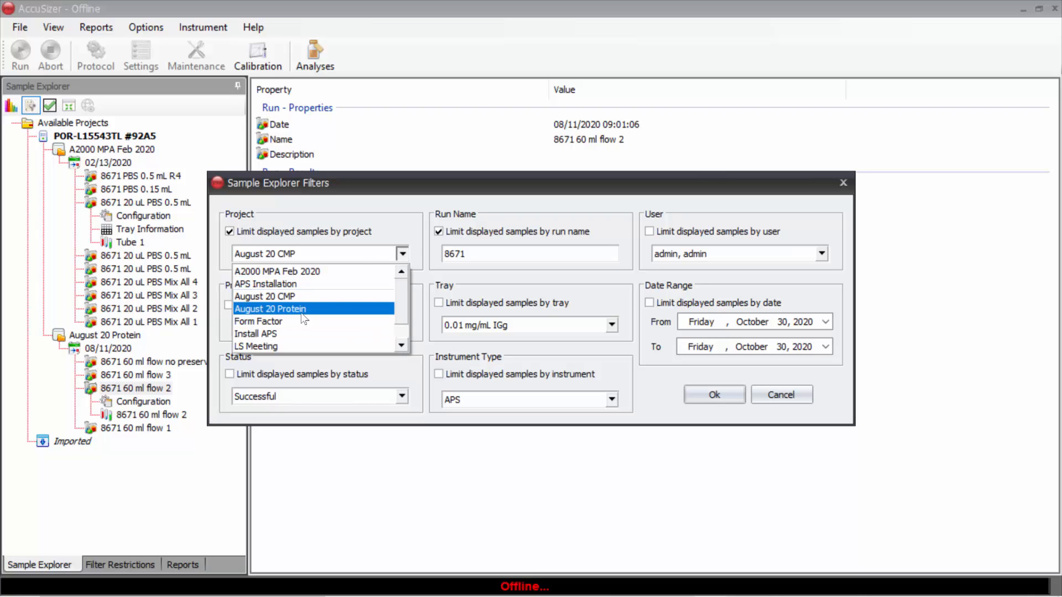
click(229, 233)
Step: Review the protocol and status choices available in the sample filters
click(403, 329)
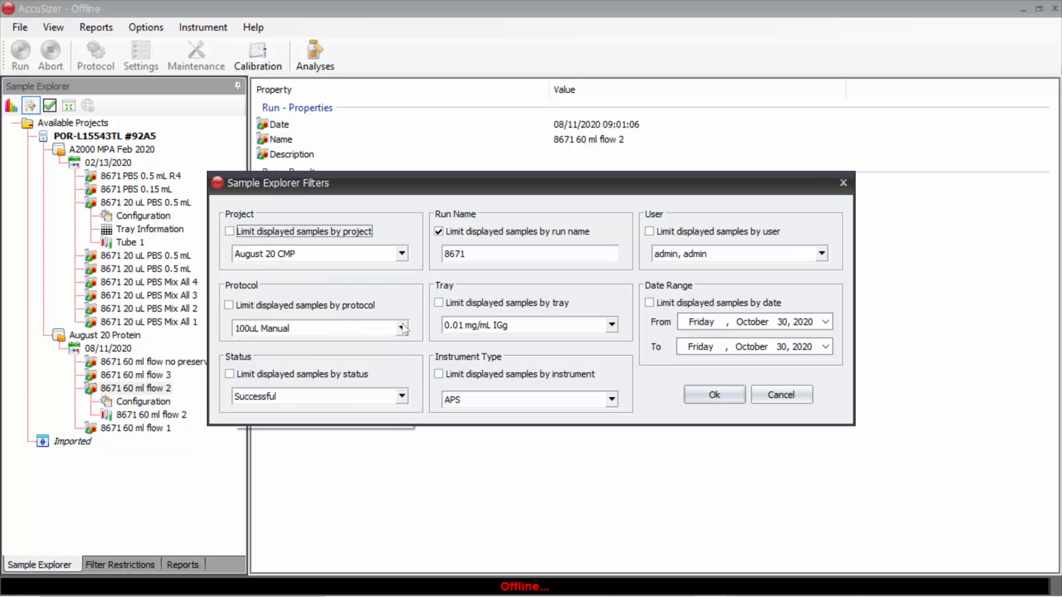
scroll(351, 371, down, 2)
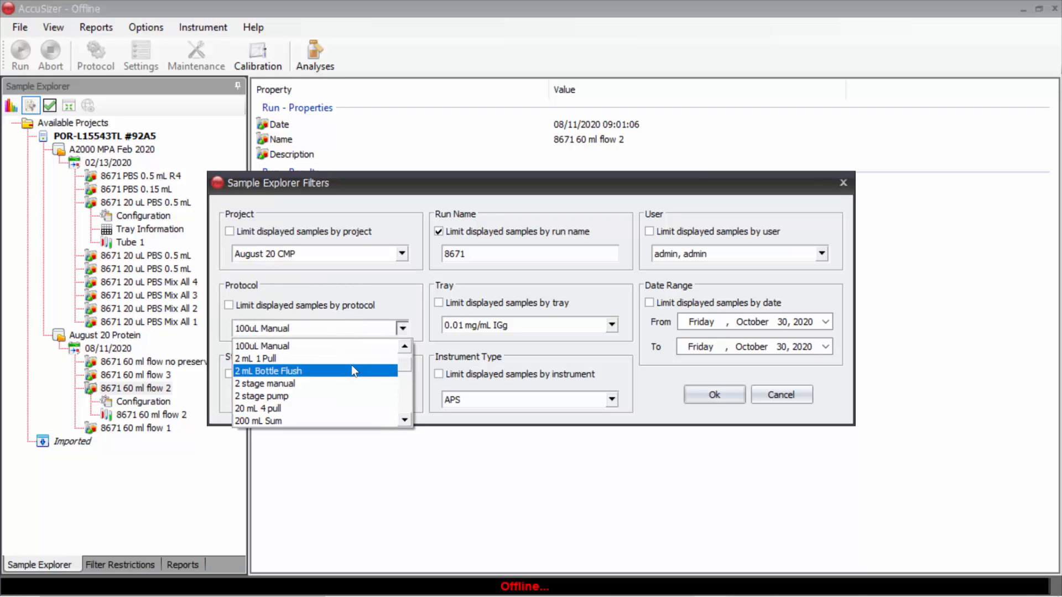
click(372, 296)
click(402, 396)
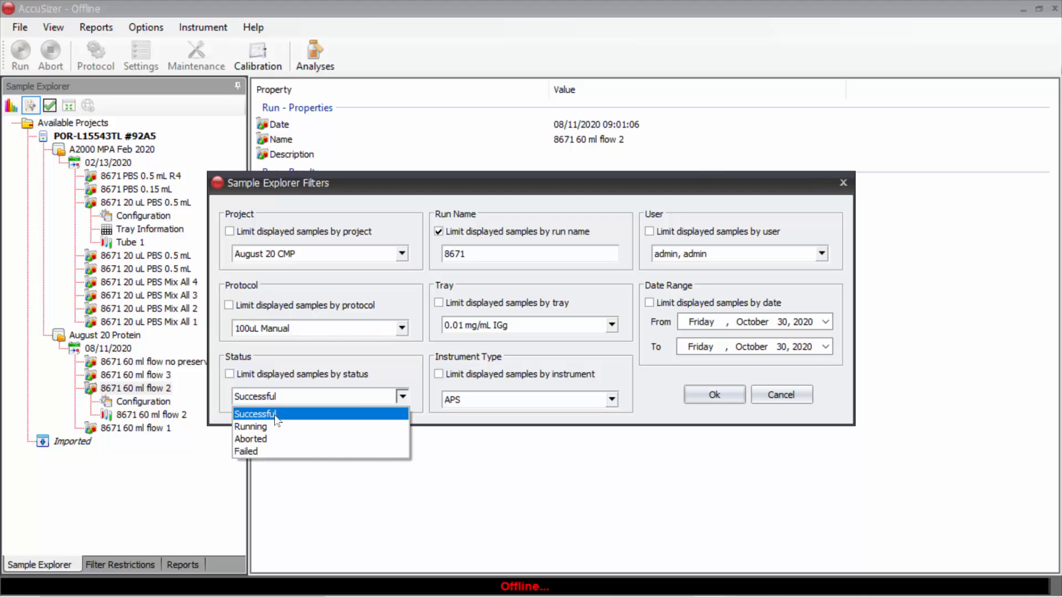
click(309, 376)
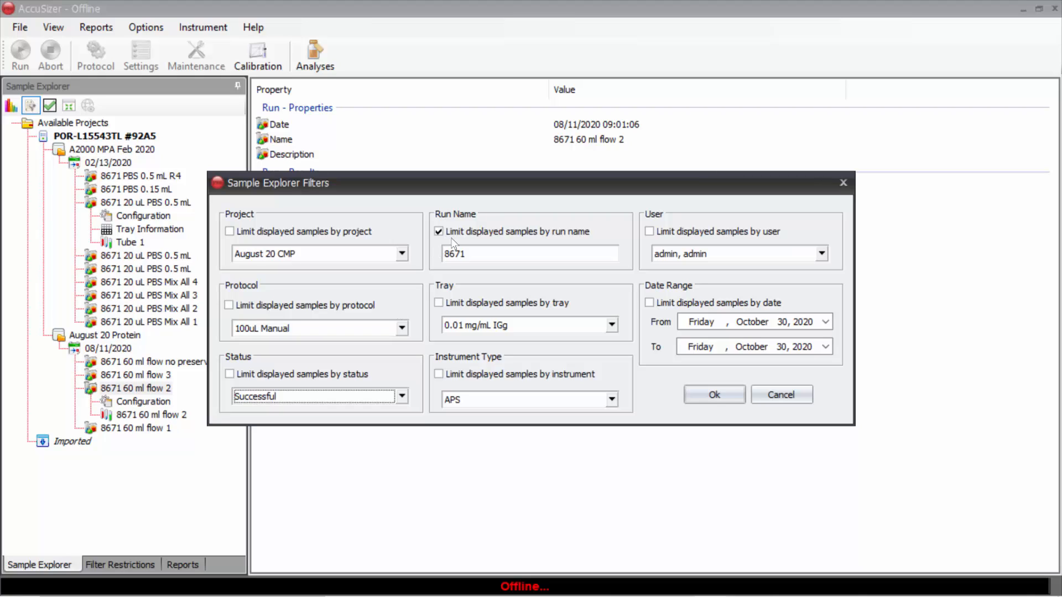
Step: Enable the tray limit temporarily, review the available trays and turn the limit off again
click(439, 303)
click(612, 325)
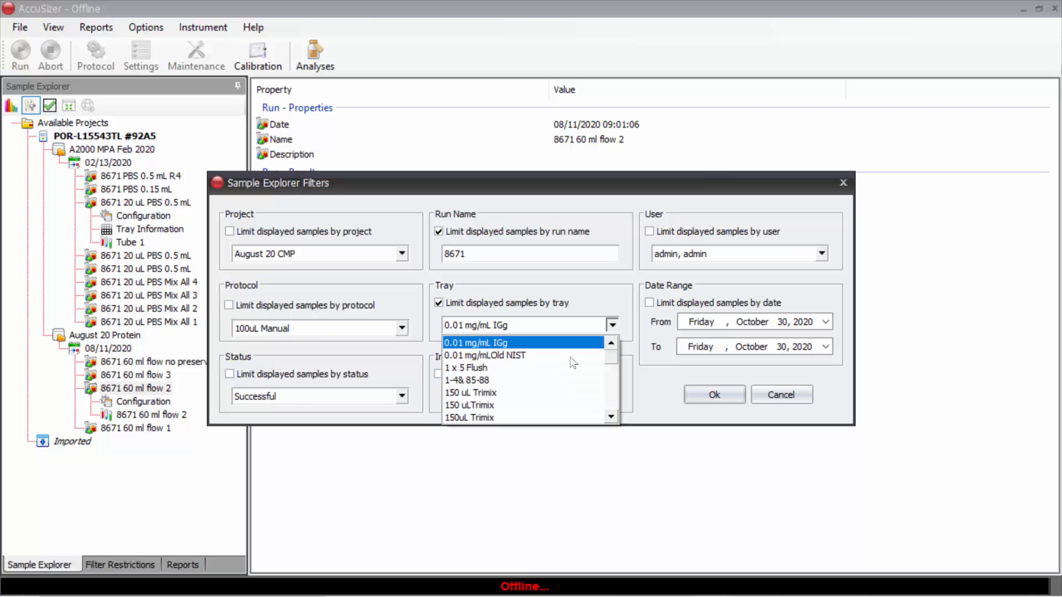
click(441, 305)
click(441, 304)
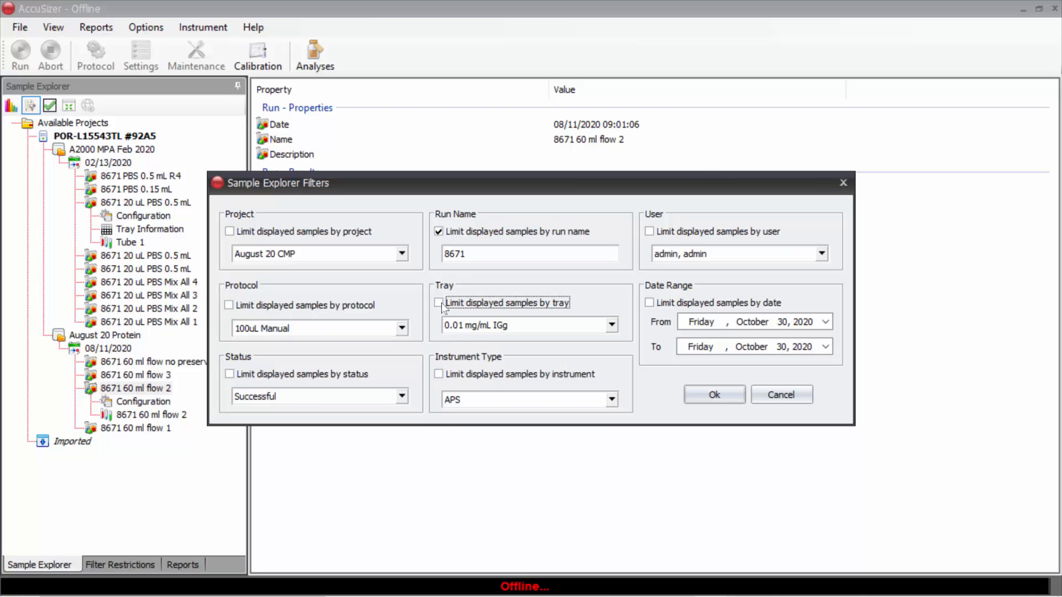
Step: Set the instrument type in the sample filters to SIS and review the users available for filtering
click(612, 399)
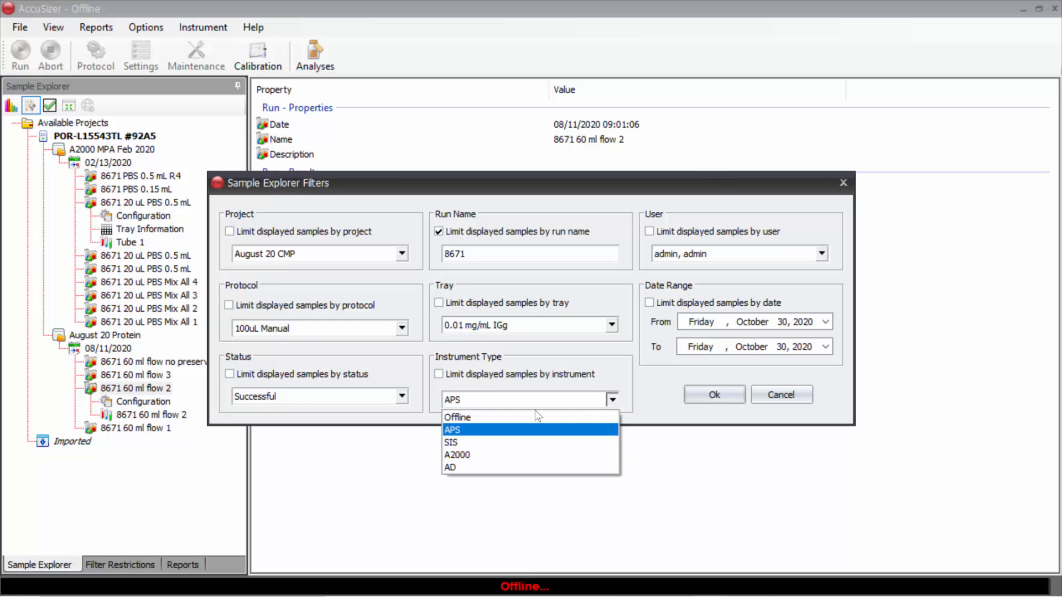
click(501, 443)
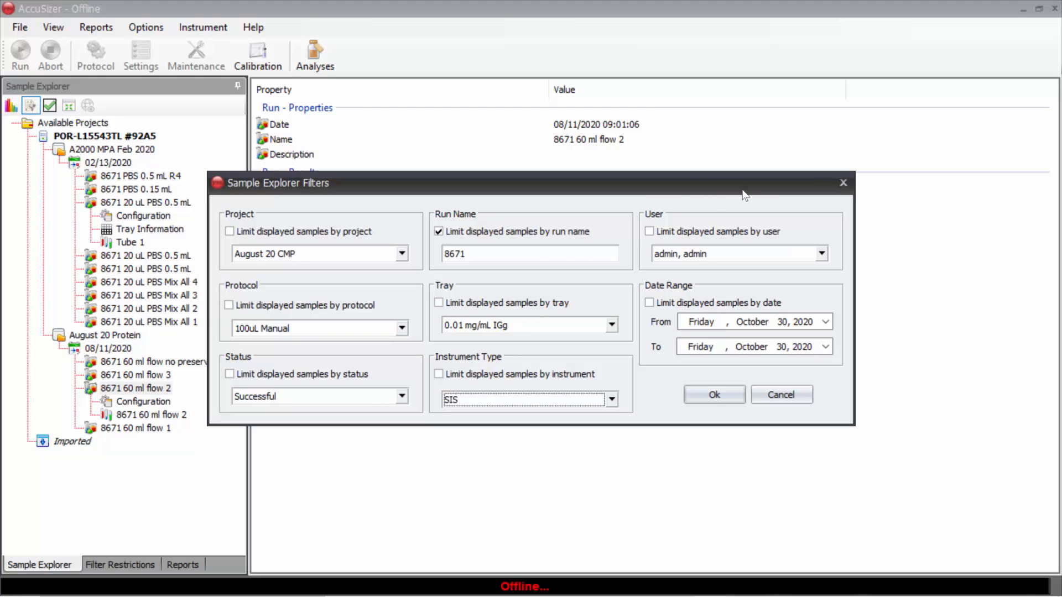
click(823, 253)
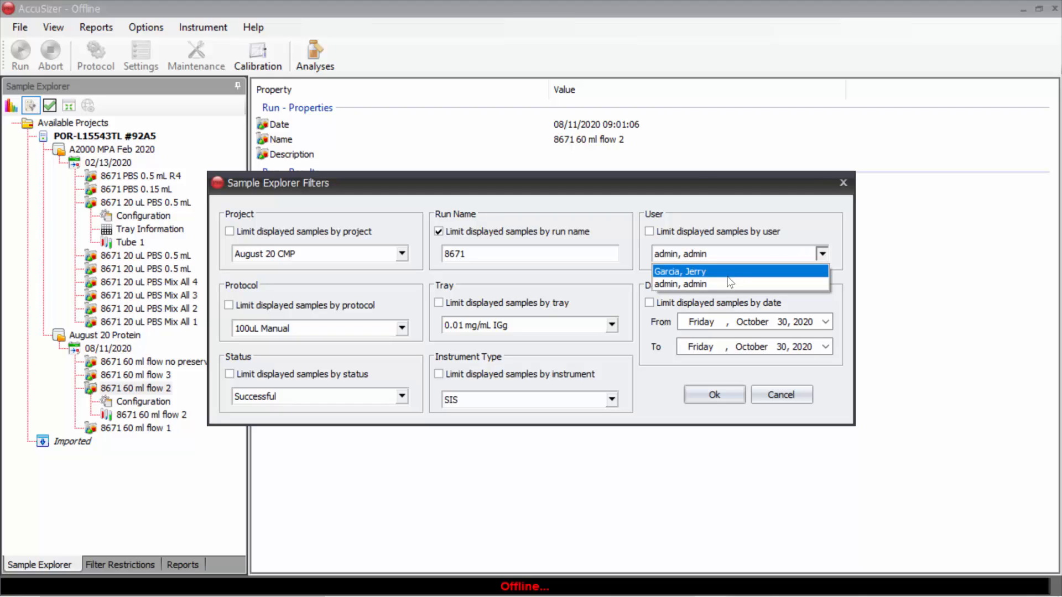
click(646, 381)
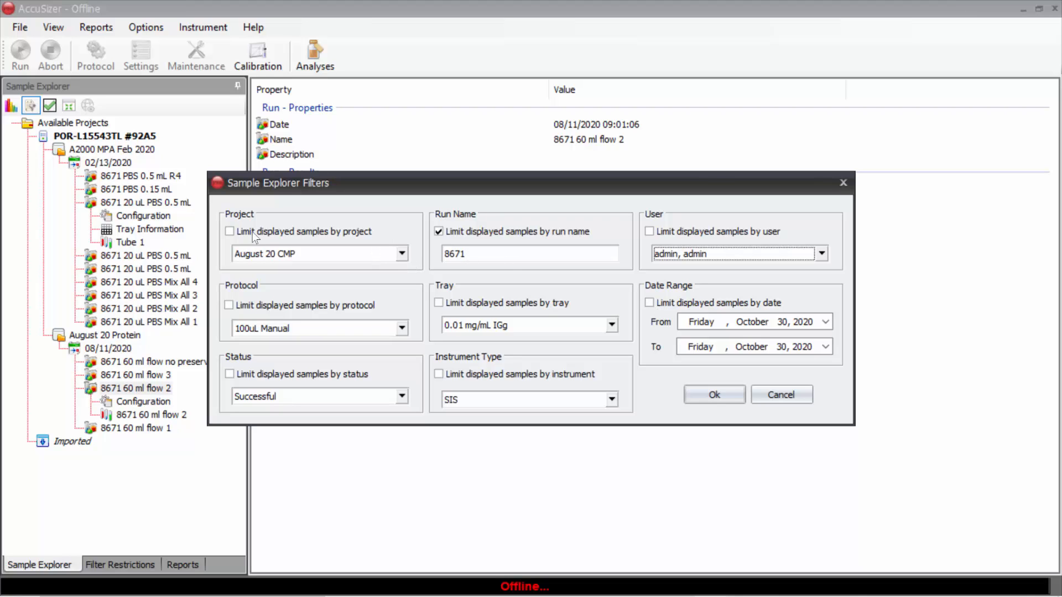
Step: Limit the displayed samples to the August 20 CMP project as well and apply the filters
click(231, 233)
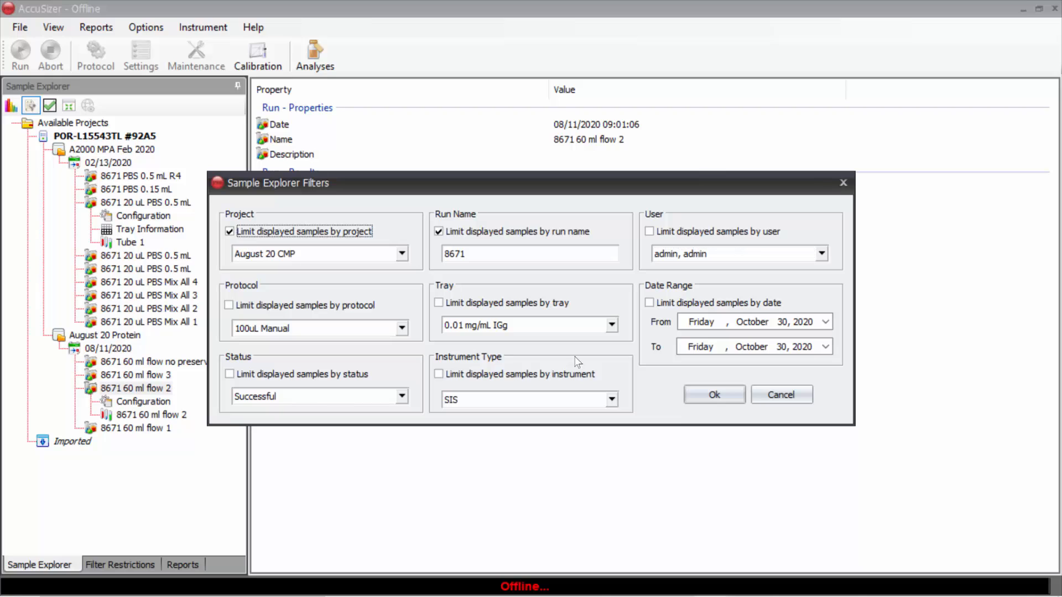
click(714, 394)
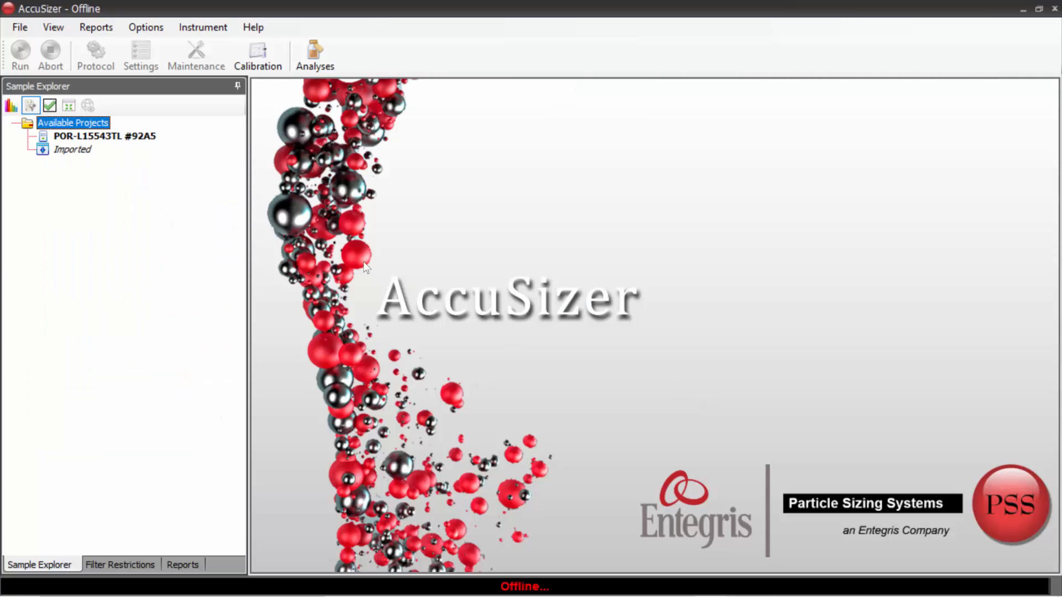
Step: Open the database tools and review the export, backup and restore, project import/export and database settings options
click(13, 29)
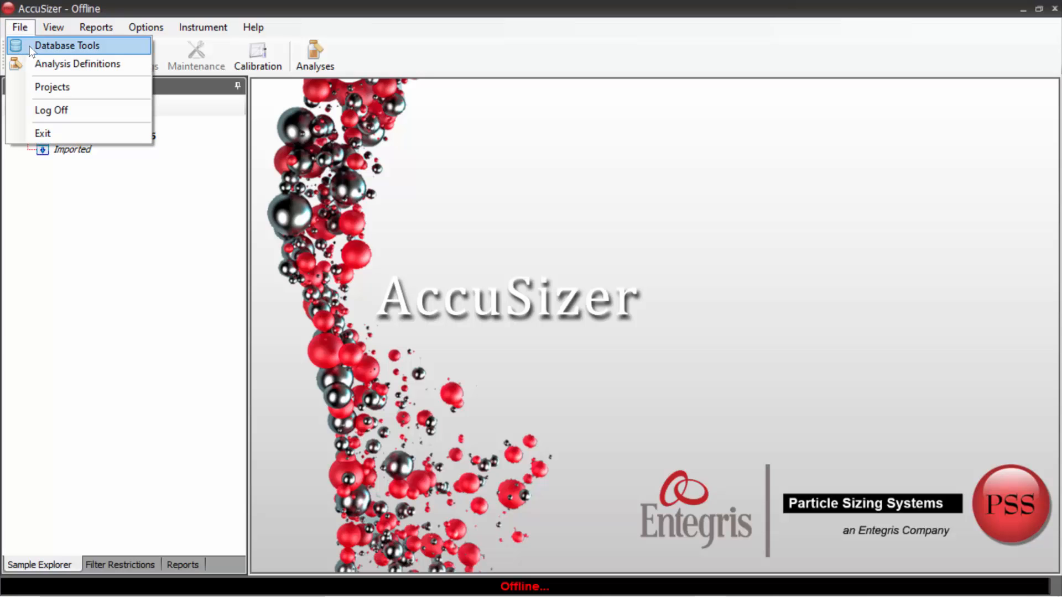
click(30, 46)
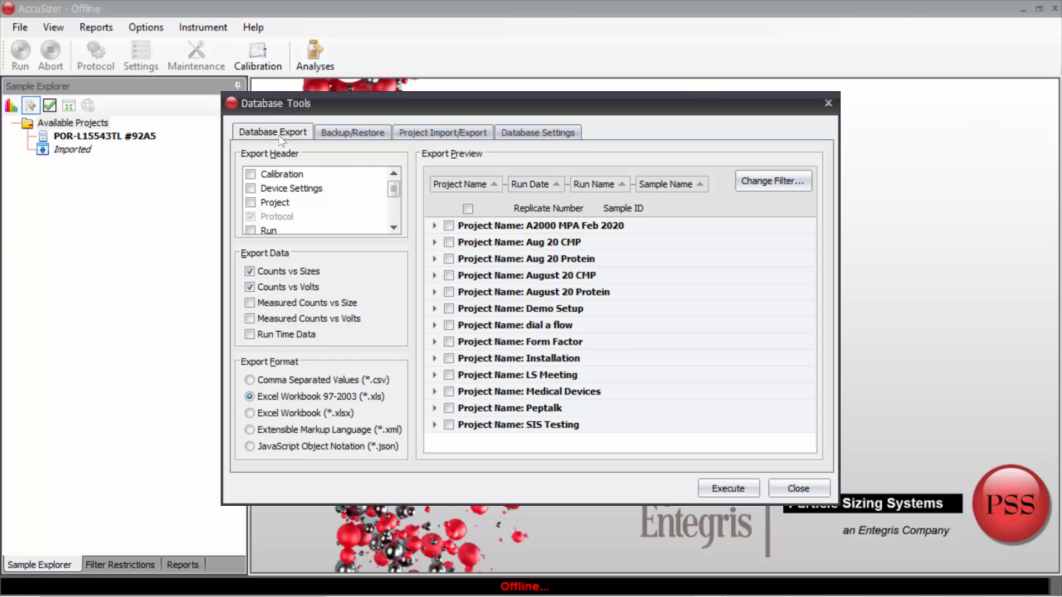
click(348, 136)
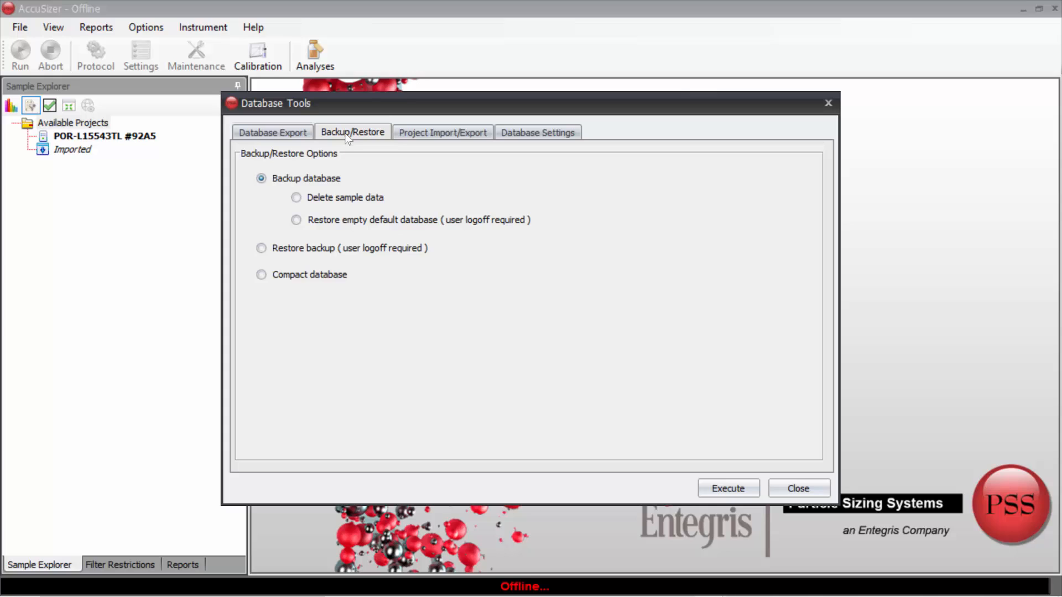
click(441, 133)
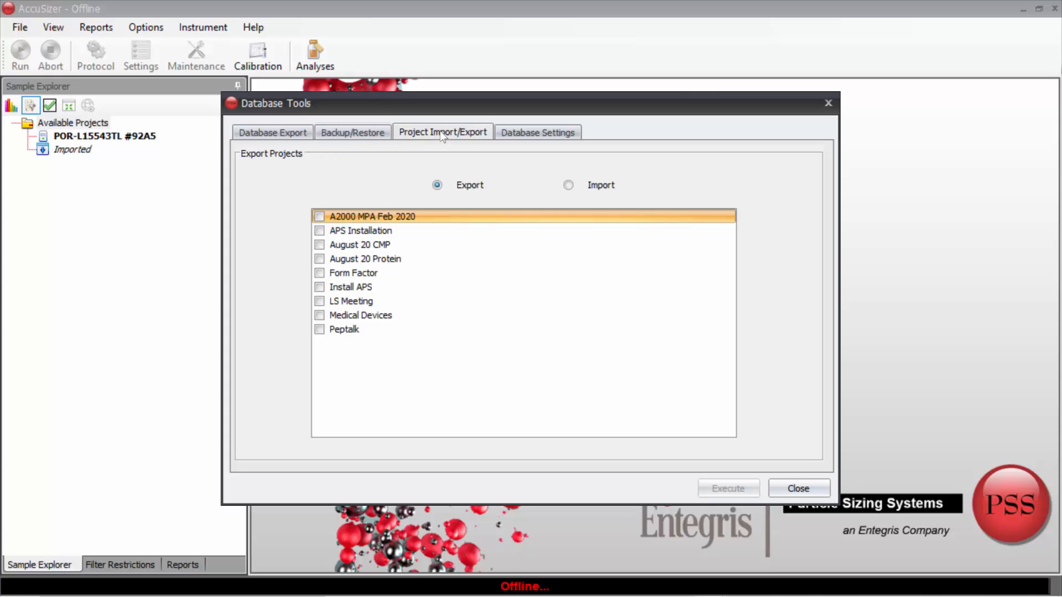
click(544, 136)
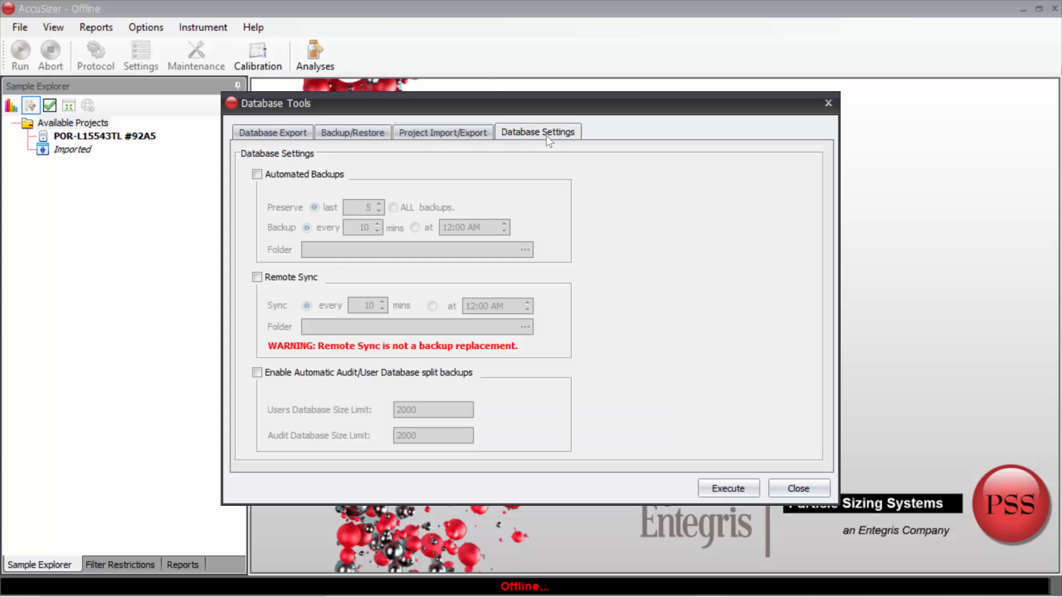
Step: Select the August 20 Protein project for project export and start the export
click(413, 134)
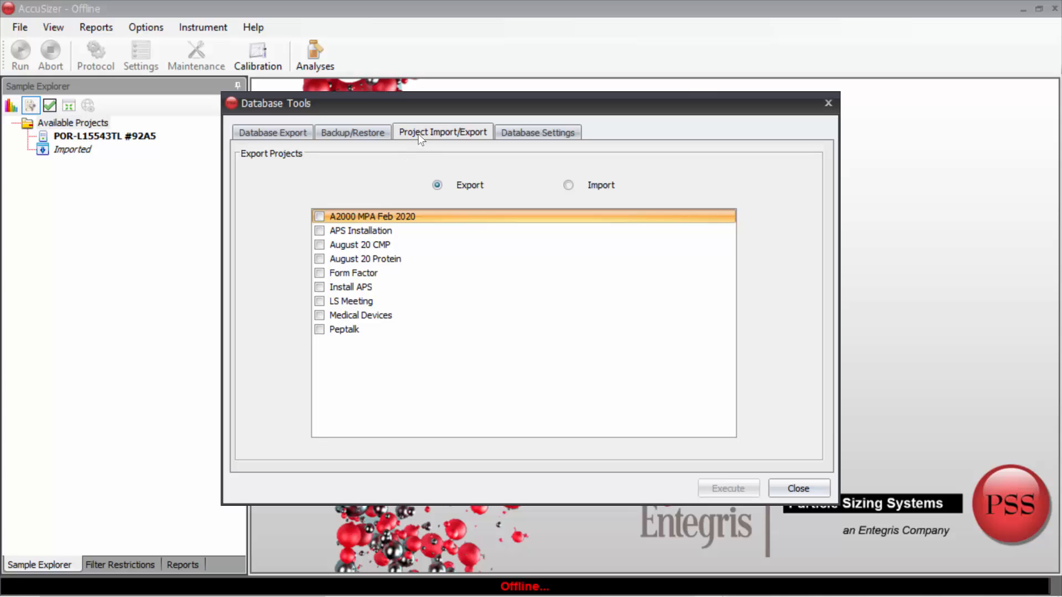
click(319, 258)
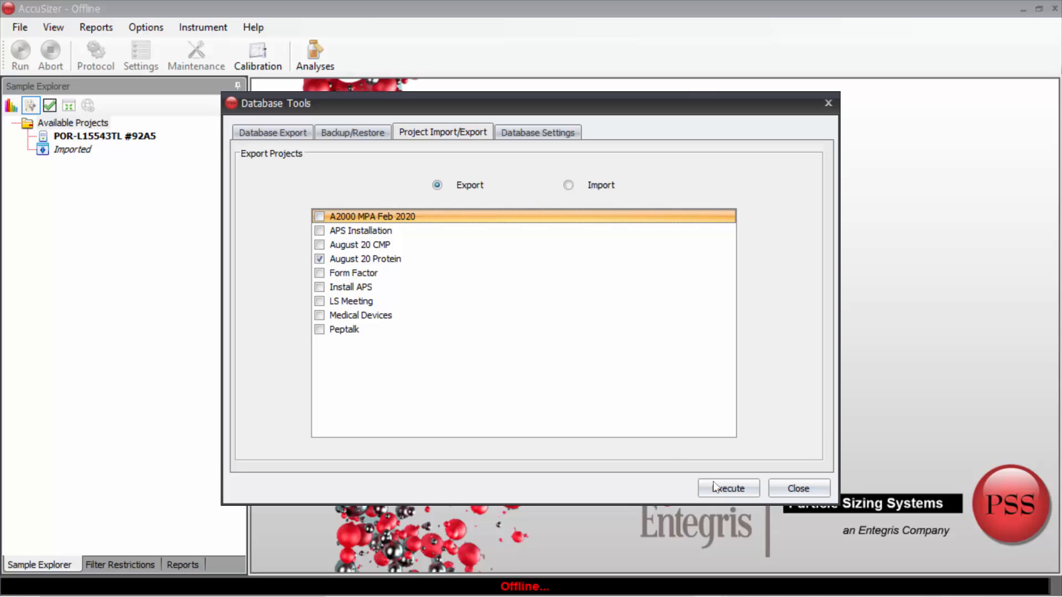
click(726, 491)
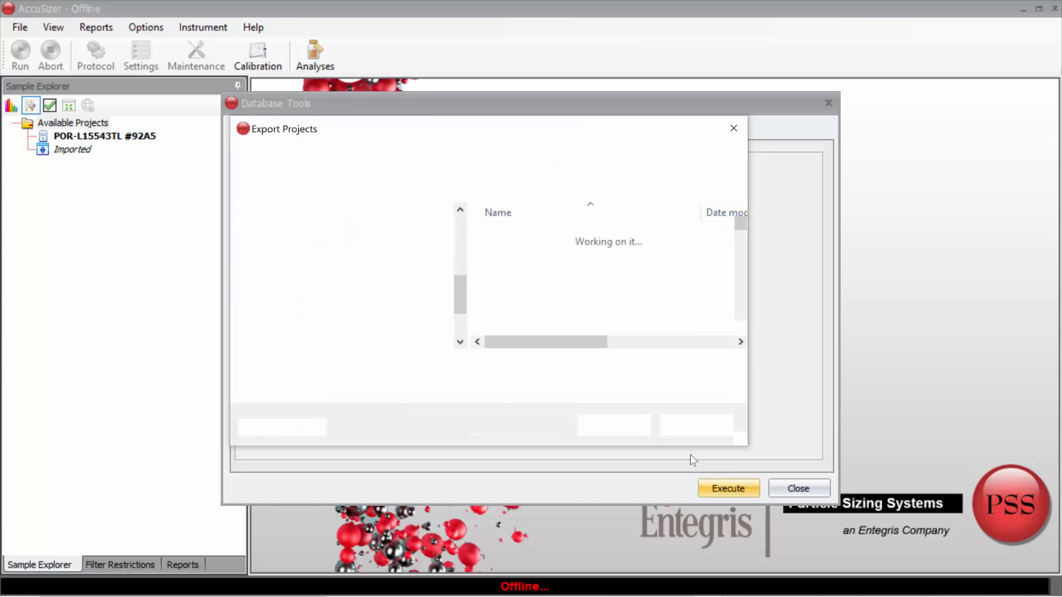
Step: Save the project export as Export 1 in the 020 AccuSizer folder in AccuSizer Project Export v2 format
click(299, 278)
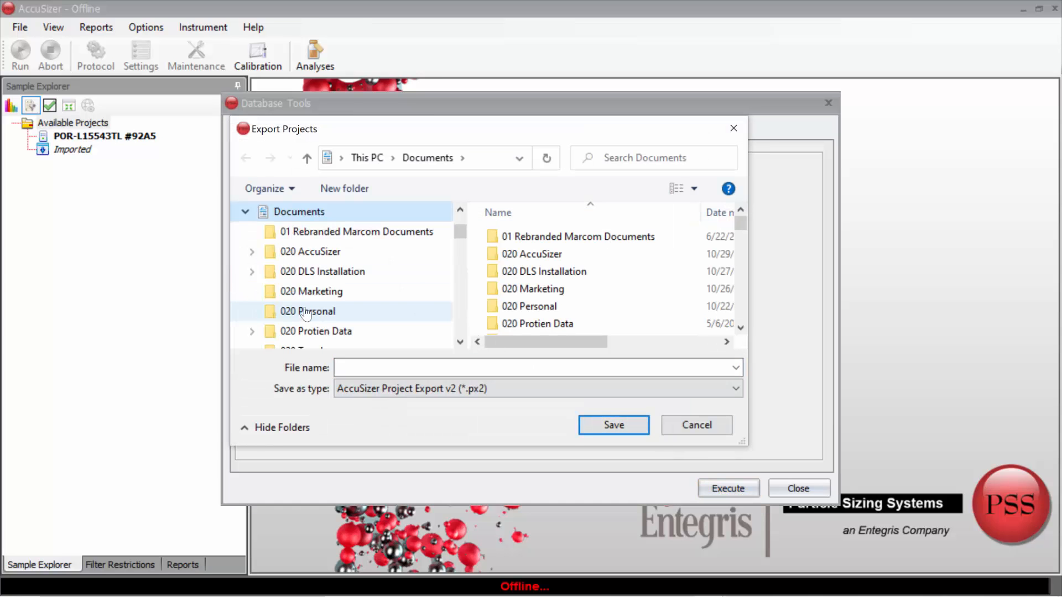
click(301, 253)
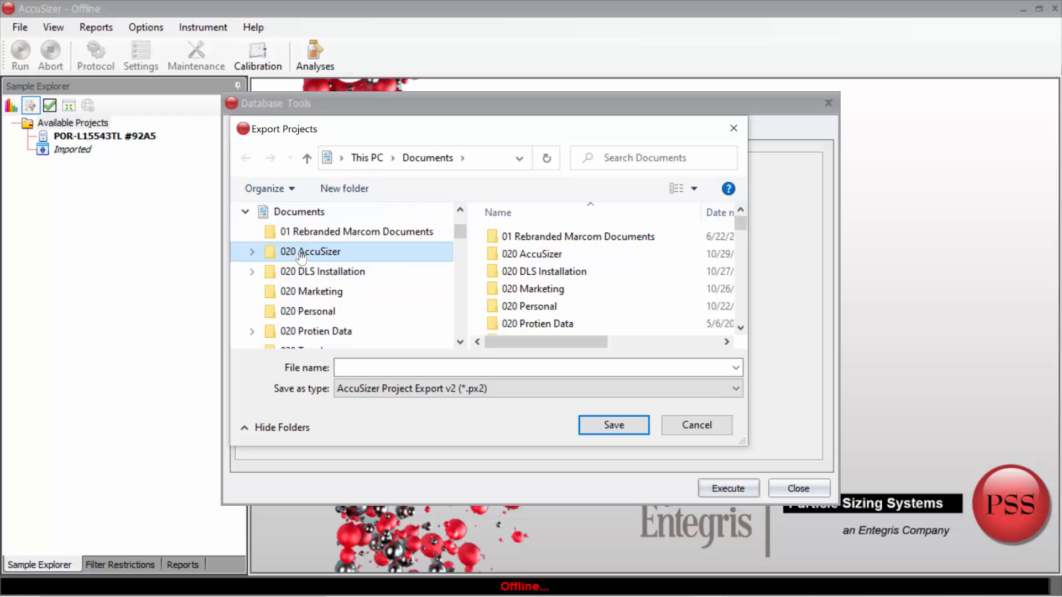
click(359, 366)
click(360, 368)
text(Ex)
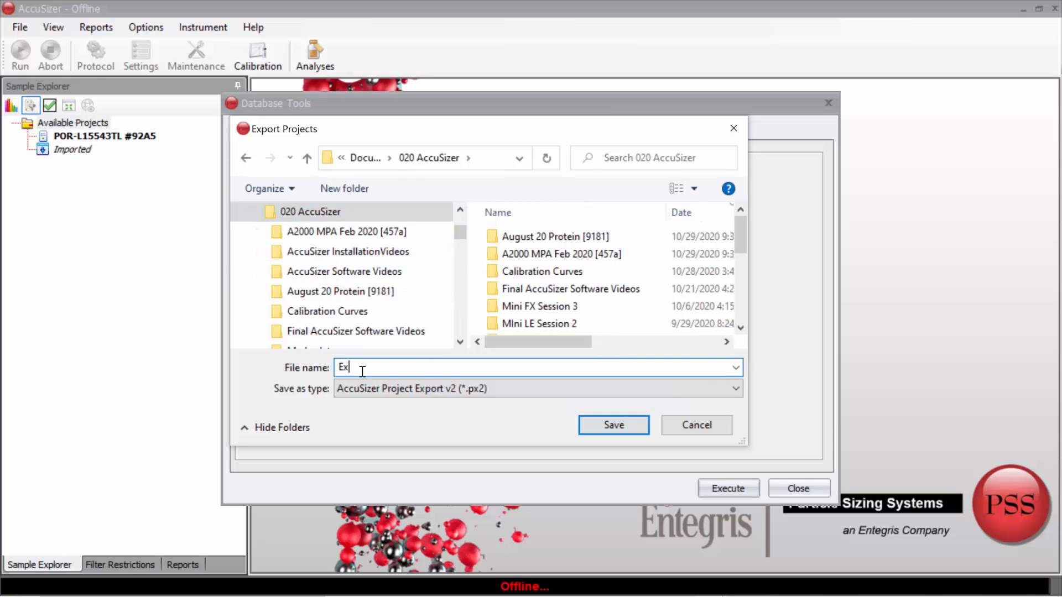
text(port 1)
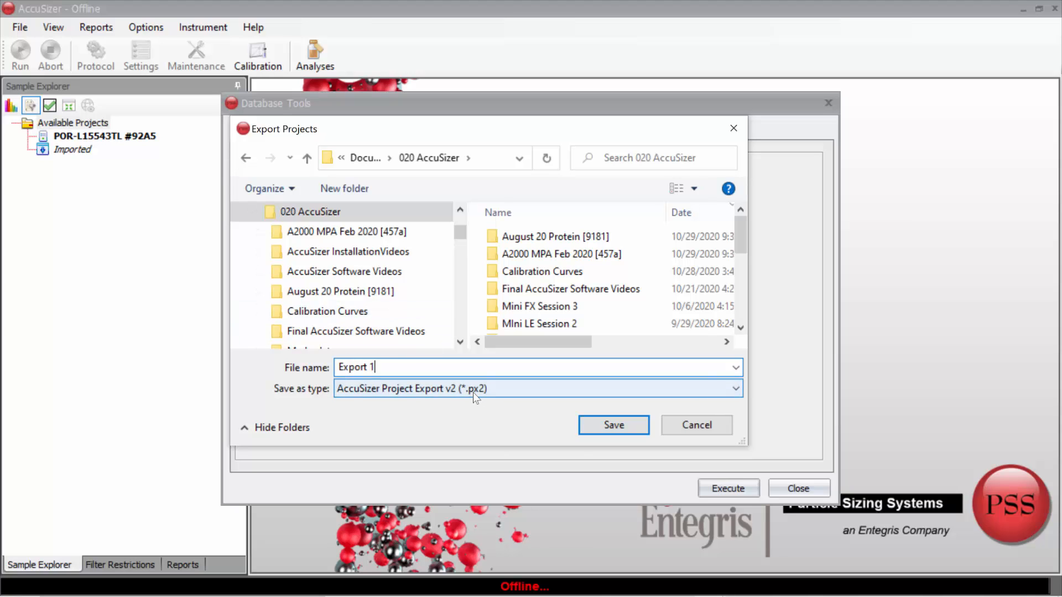
click(614, 425)
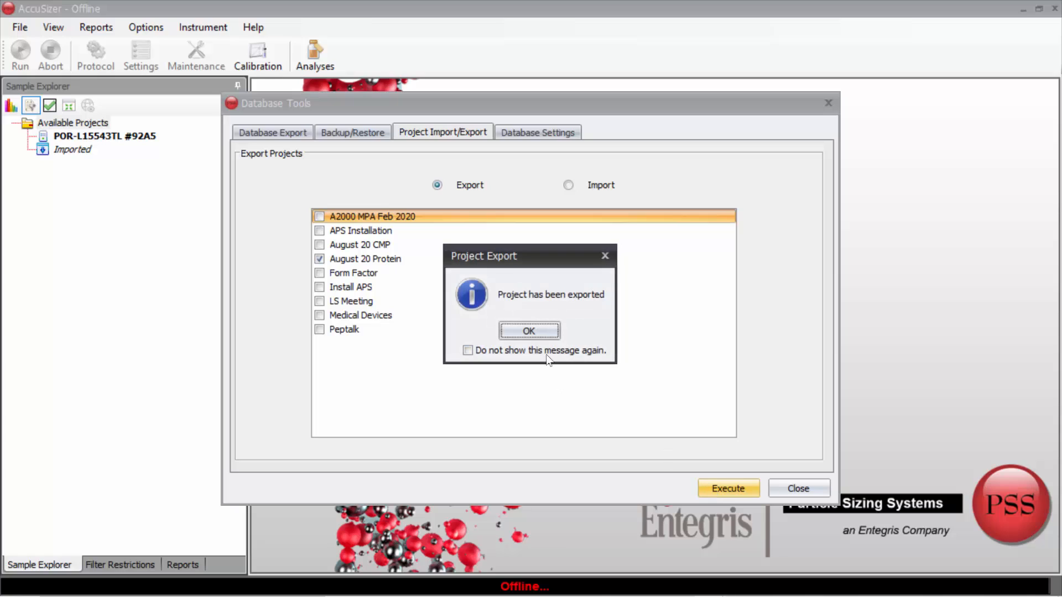
click(532, 327)
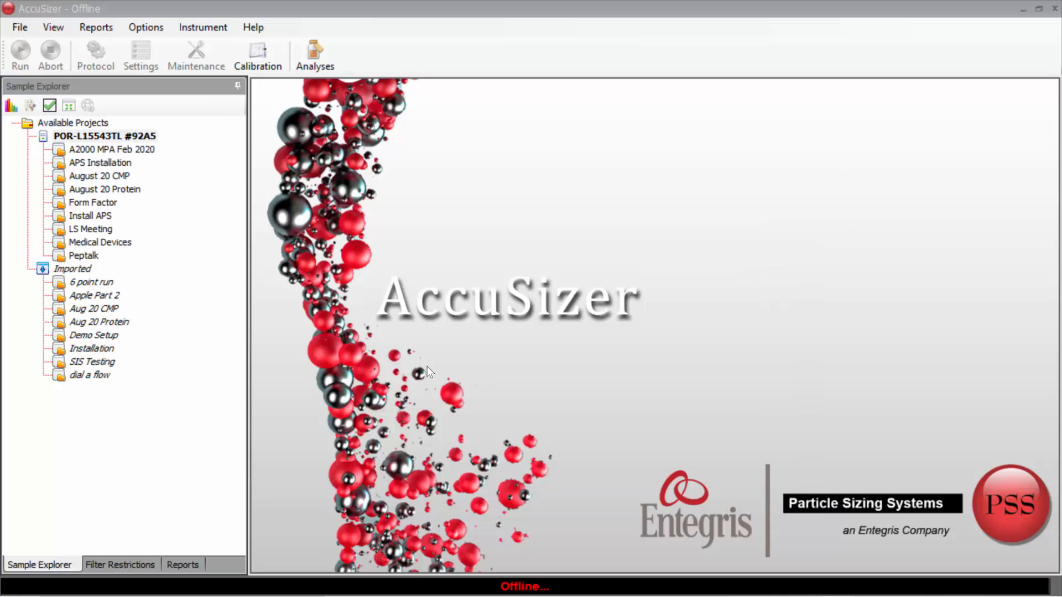
Step: Reopen the database tools and load Parenteral2.px2 from the 2018 AccuSizer folder for project import
click(20, 28)
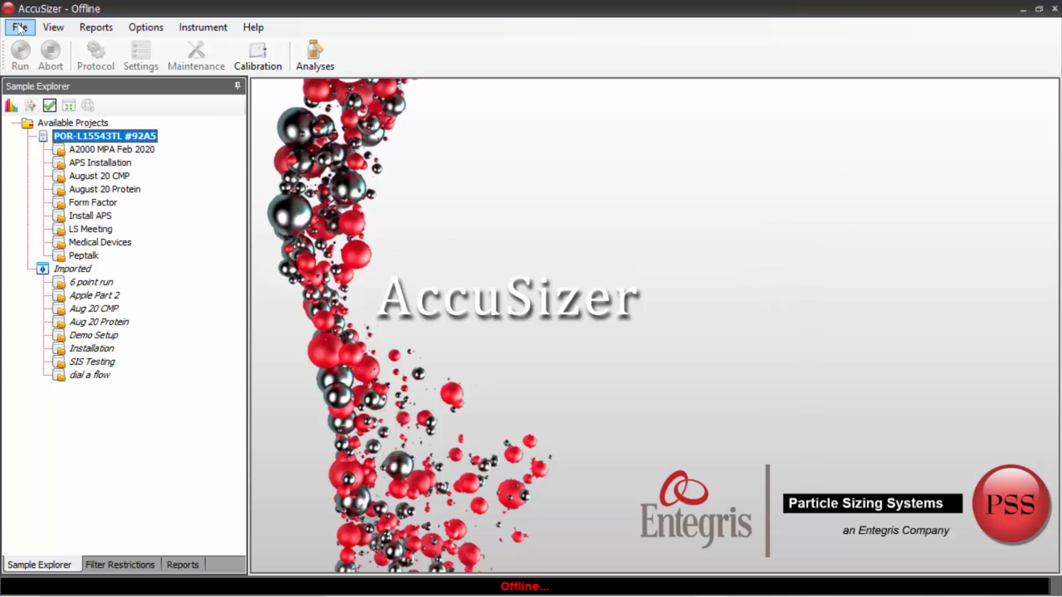
click(20, 27)
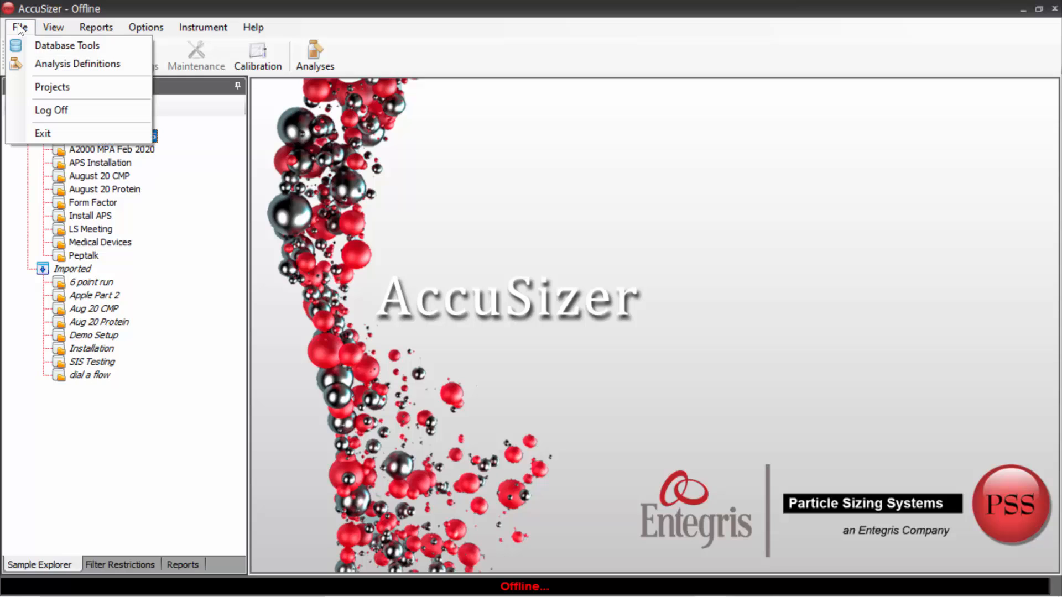
click(50, 44)
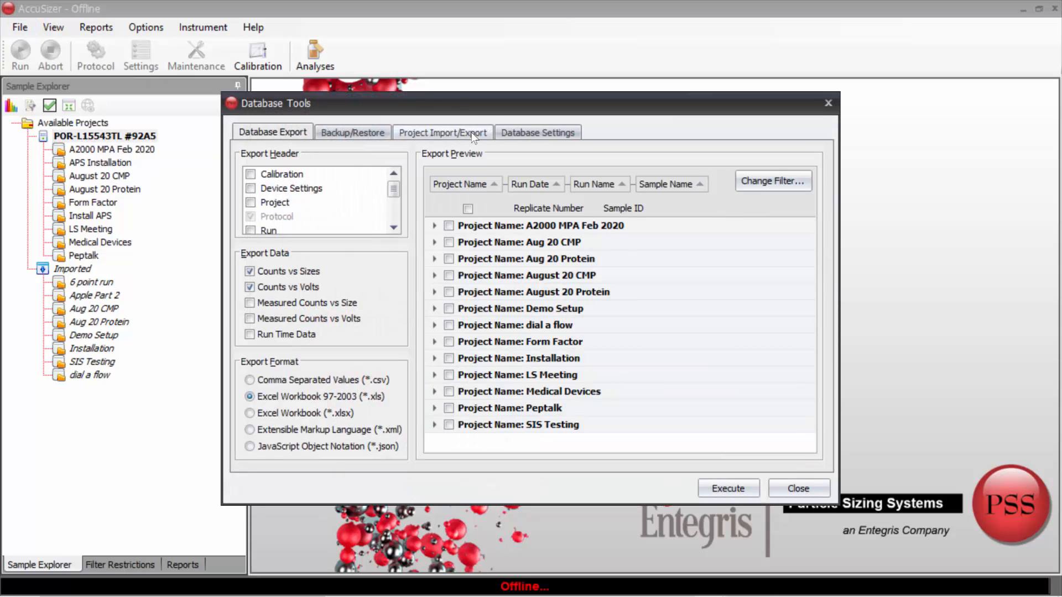
click(472, 133)
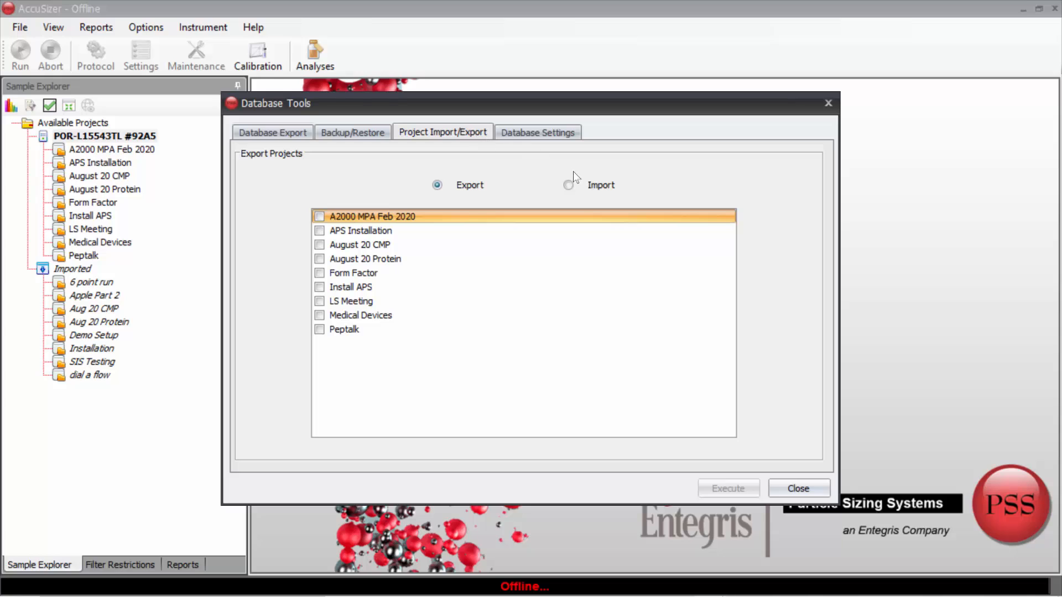
click(567, 188)
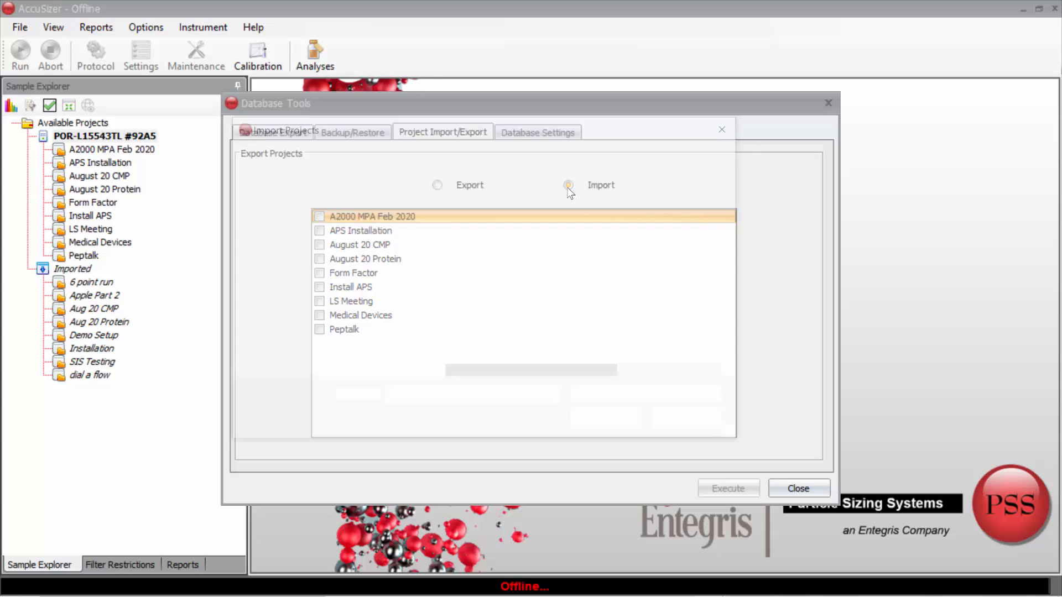
drag(741, 220, 742, 280)
double_click(514, 339)
click(477, 358)
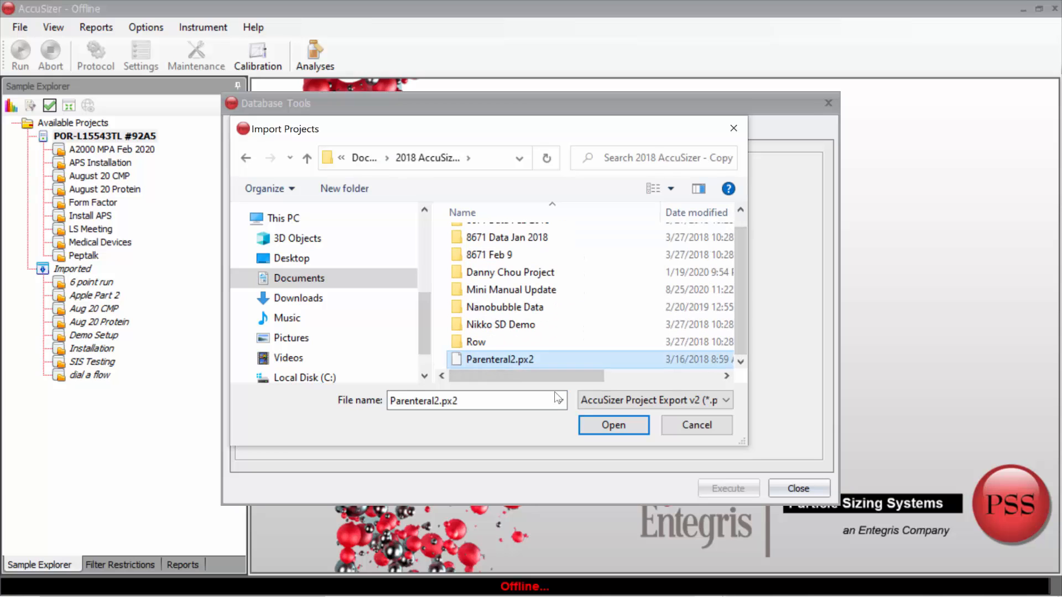
click(613, 425)
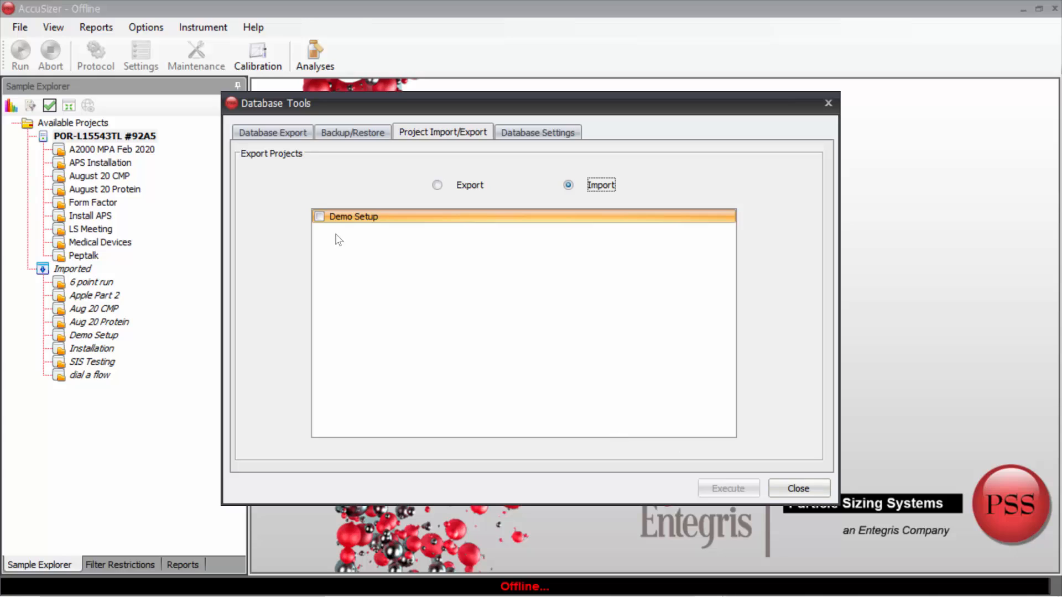
Step: Import the Demo Setup project from the loaded project file
click(325, 222)
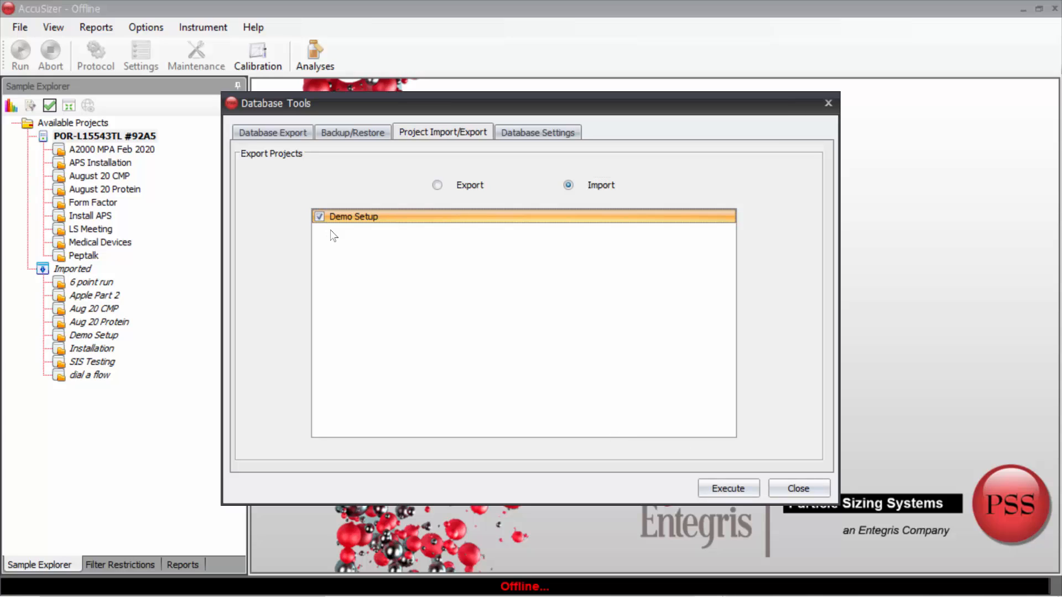
click(741, 486)
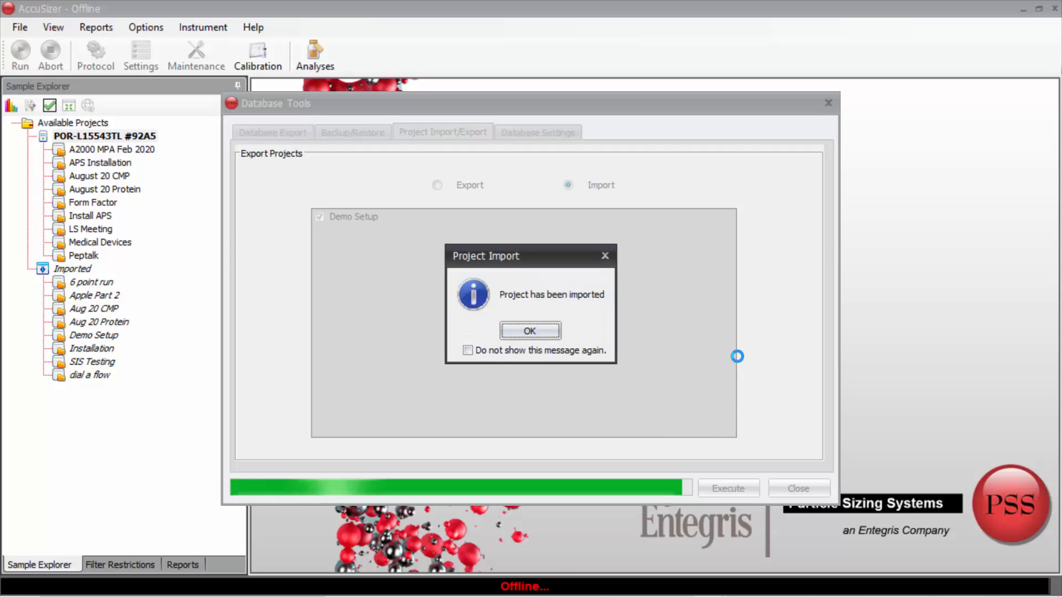
click(528, 329)
Step: Collapse and expand the Imported and POR-L15543TL #92A5 groups in the Sample Explorer to examine their projects
click(72, 269)
double_click(72, 271)
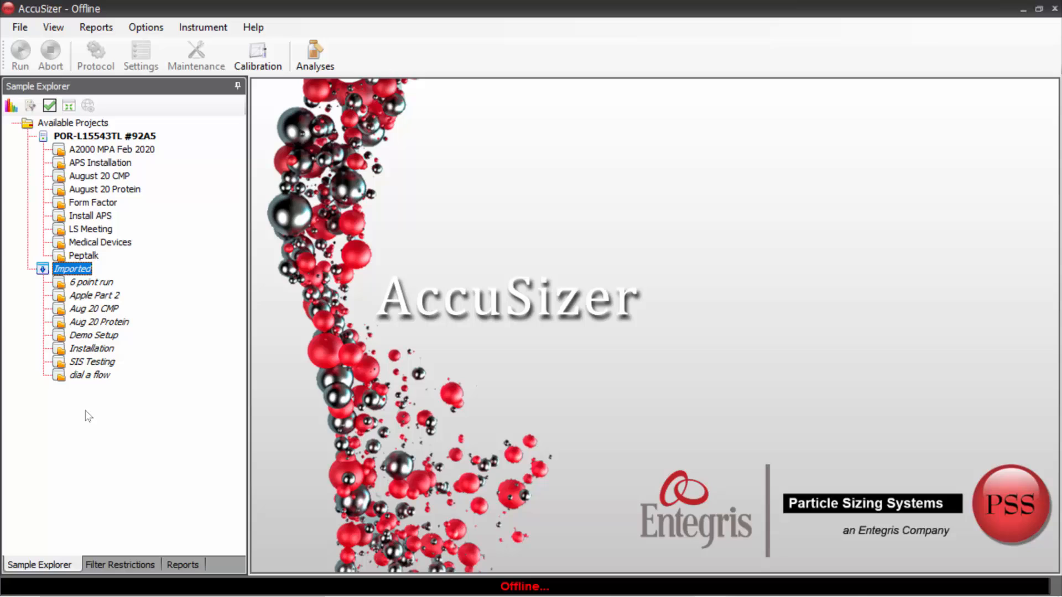
double_click(62, 270)
double_click(79, 136)
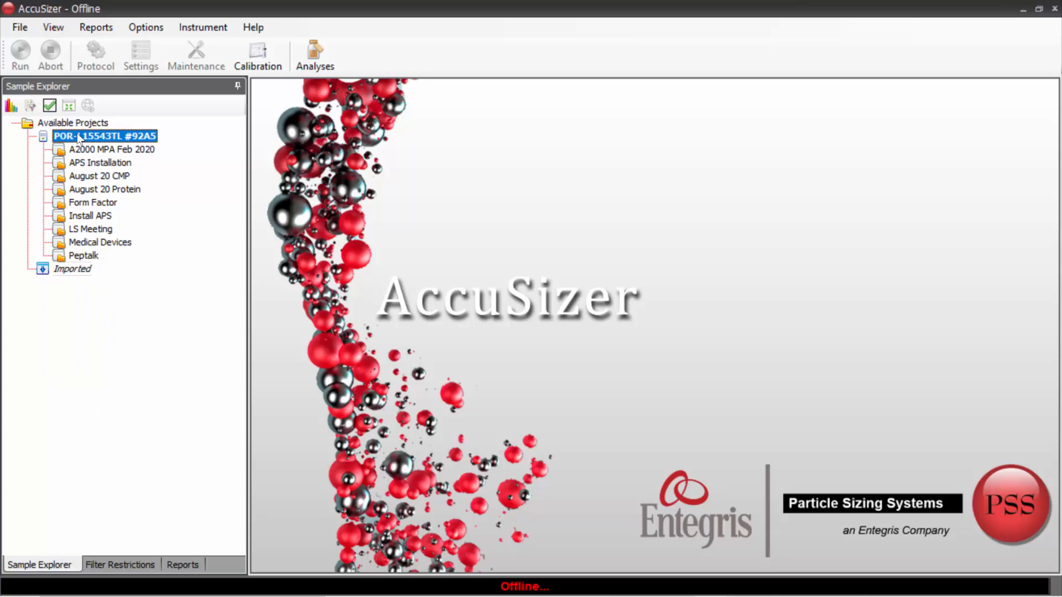
double_click(79, 137)
double_click(71, 270)
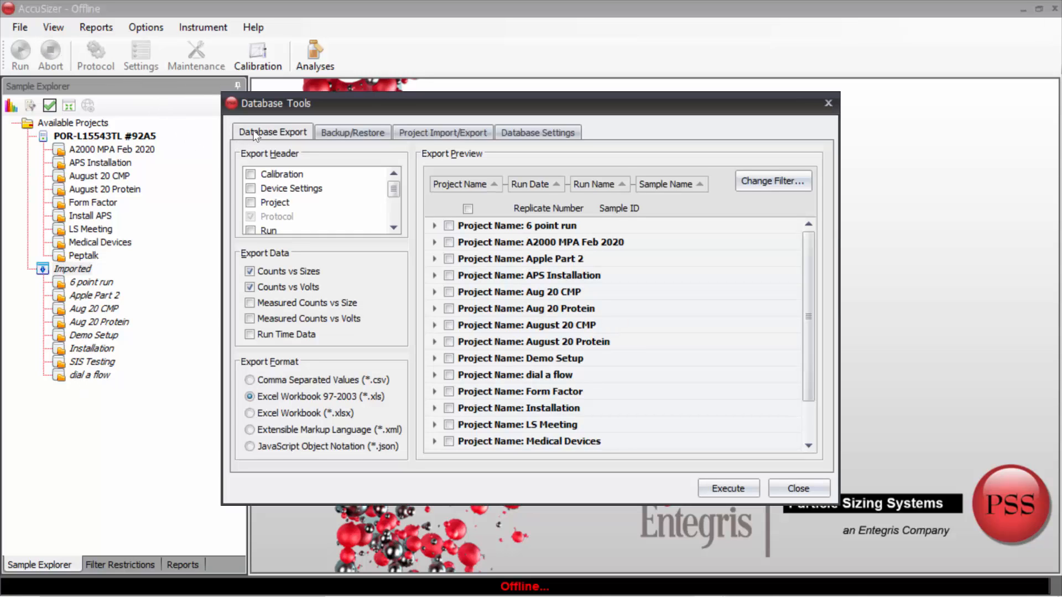
Step: Try the optional data types for the database export and leave only Counts vs Sizes selected
click(250, 303)
click(250, 319)
click(250, 335)
click(250, 319)
click(250, 303)
click(250, 287)
Step: Select the Aug 20 CMP project for database export with the Sample Summary header and Excel Workbook (*.xlsx) format
click(449, 292)
drag(397, 193, 396, 204)
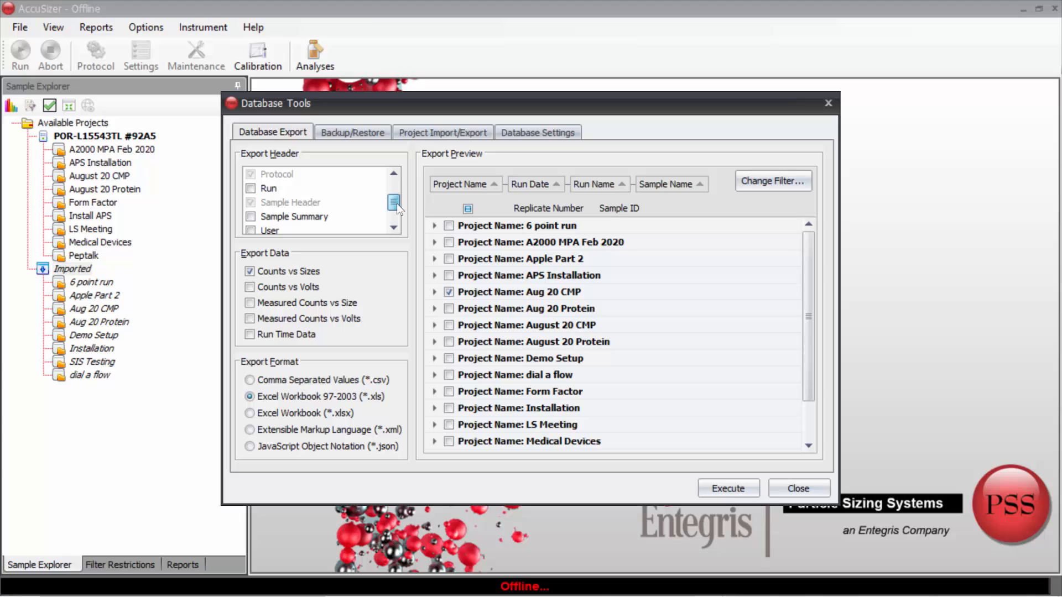
click(251, 216)
click(250, 414)
Step: Run the database export with the 020 AccuSizer folder under Documents as the output folder
click(722, 490)
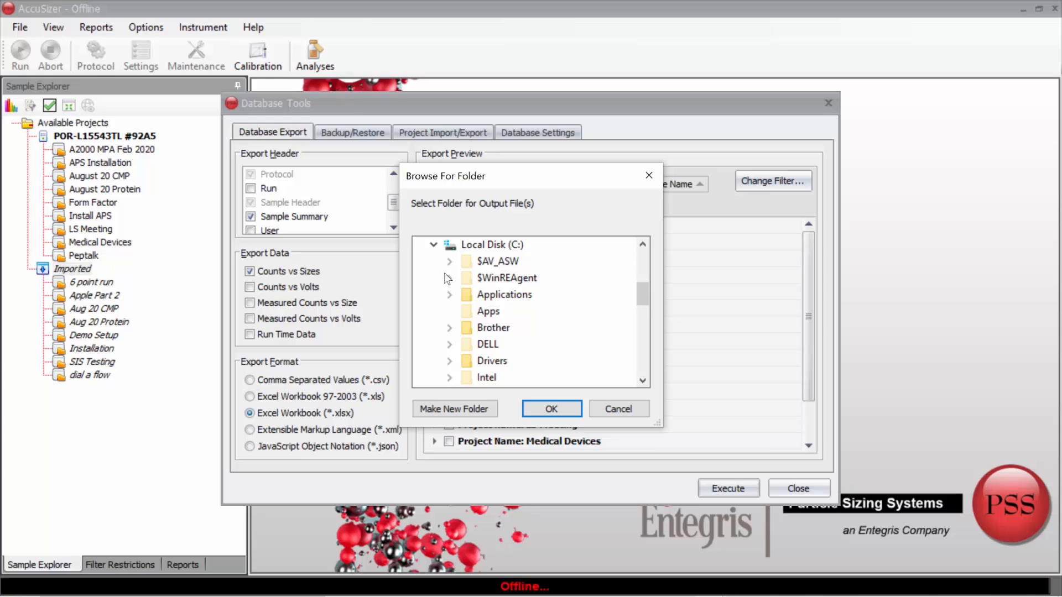
scroll(440, 266, up, 4)
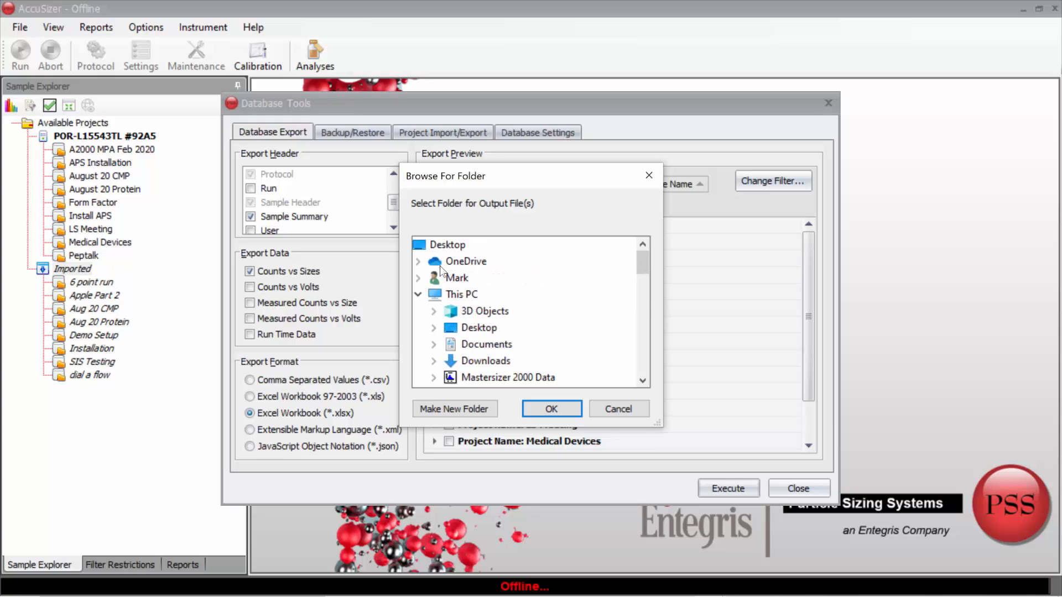
click(434, 344)
click(465, 281)
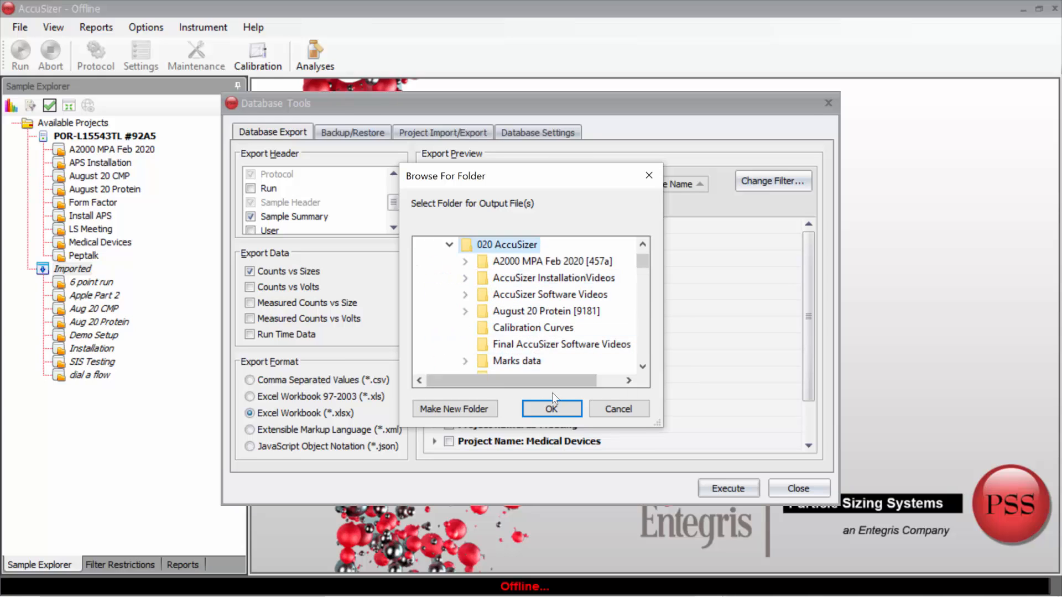
click(556, 407)
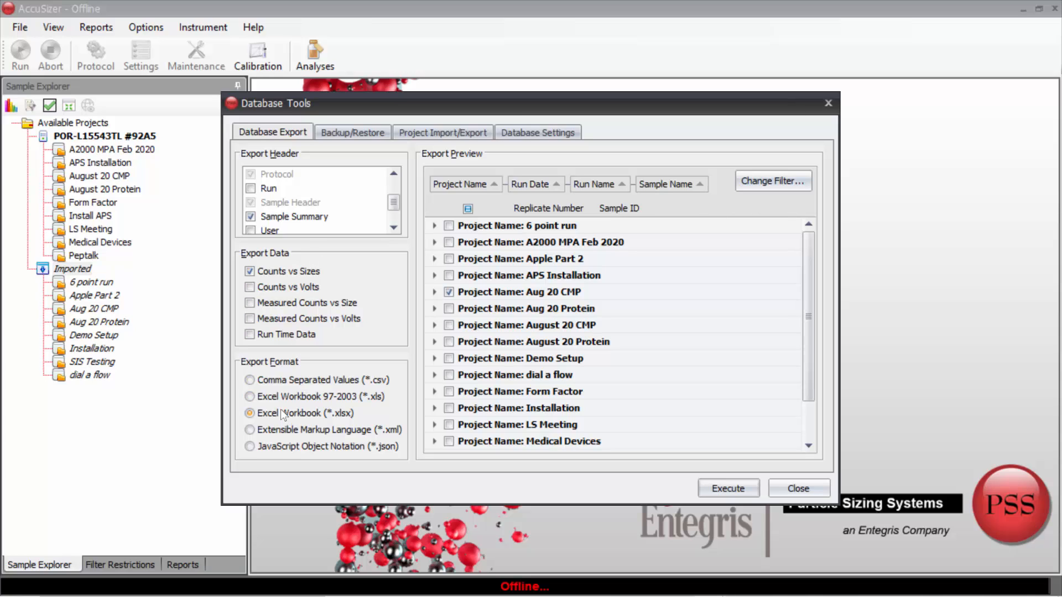
Step: Switch to File Explorer and browse the 020 AccuSizer export folders, returning to the TRimix [c827] folder
key(alt+Tab)
key(alt+Tab)
key(alt+Tab)
key(alt+Tab)
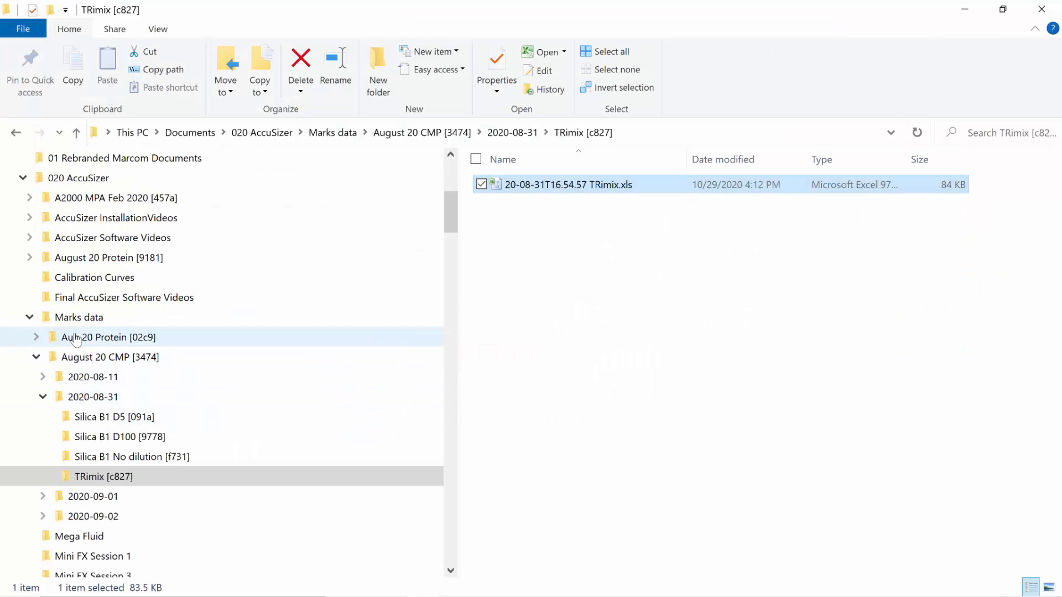
click(80, 177)
key(alt+Left)
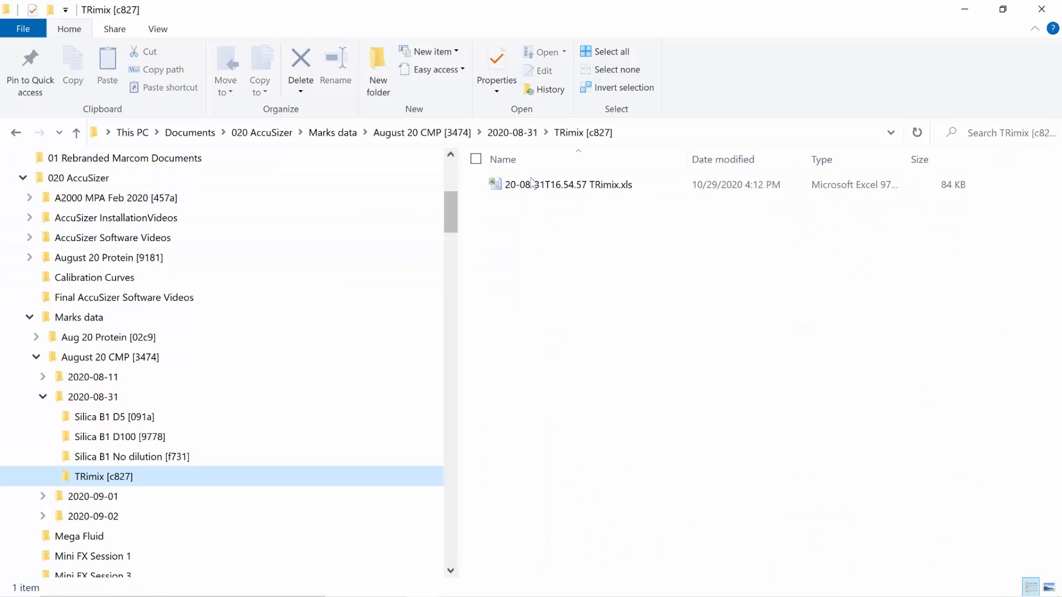
Step: Open 20-08-31T16.54.57 TRimix.xls in Excel and examine the protocol, sample header and sample summary on the Header sheet
click(534, 185)
double_click(533, 184)
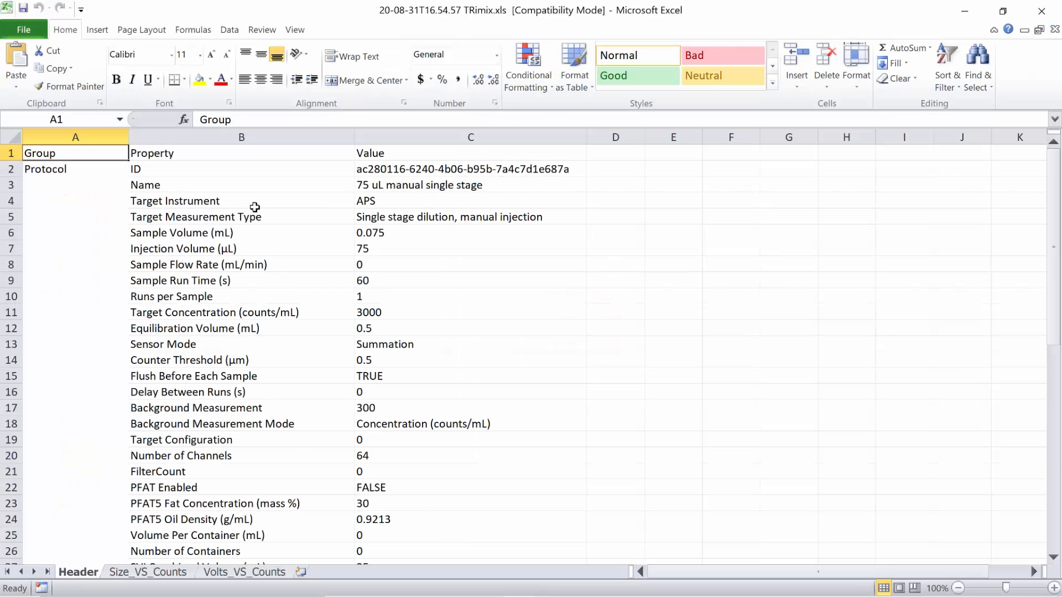
scroll(255, 207, down, 5)
scroll(255, 207, down, 7)
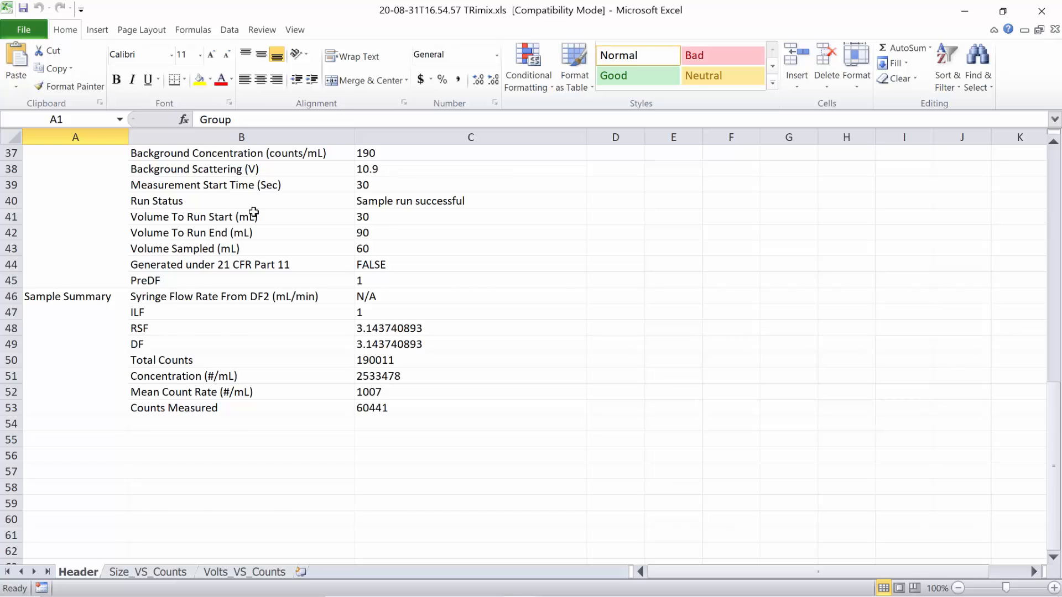
scroll(254, 212, up, 12)
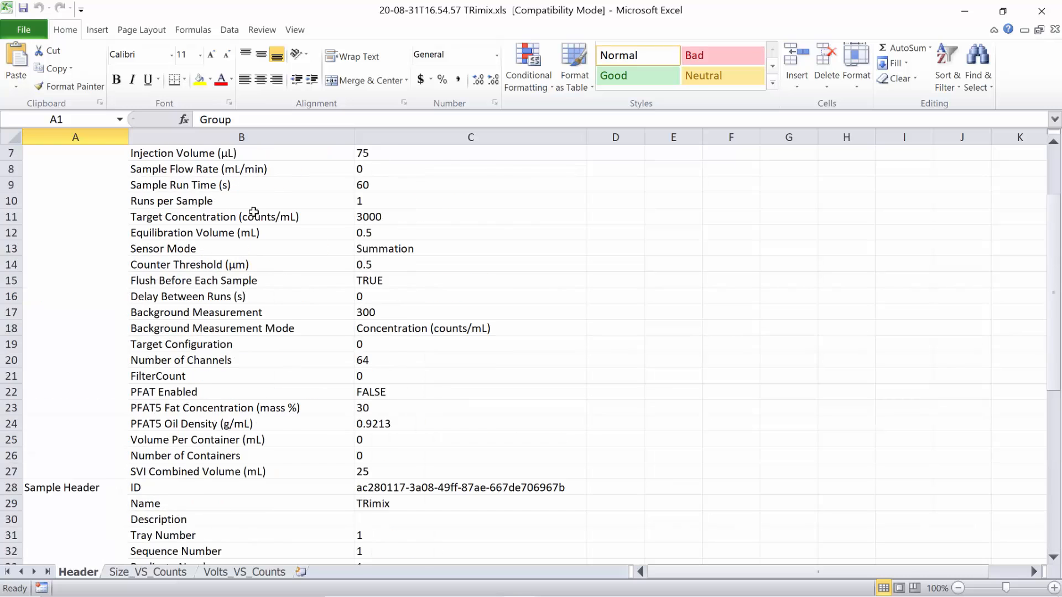
Step: Plot the size and counts data in A14:B49 of the Size_VS_Counts sheet as a scatter chart
click(168, 572)
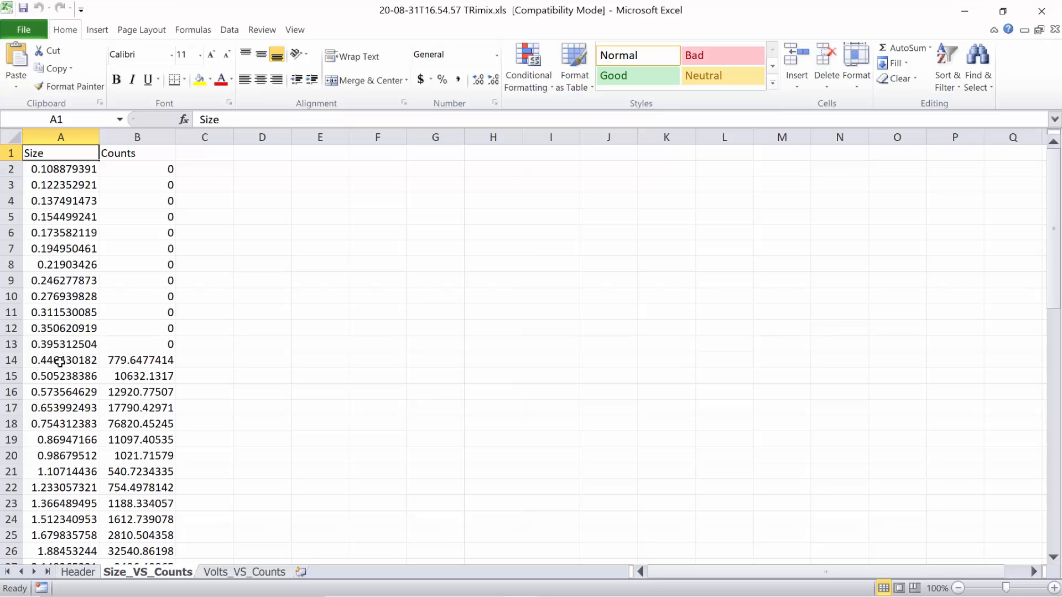
drag(60, 363, 111, 487)
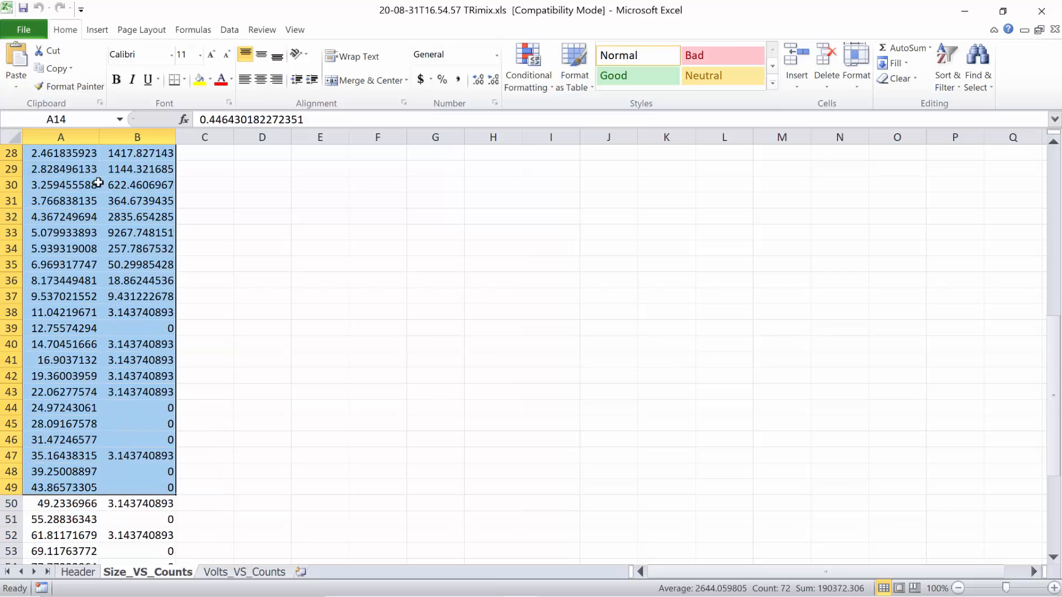
click(96, 29)
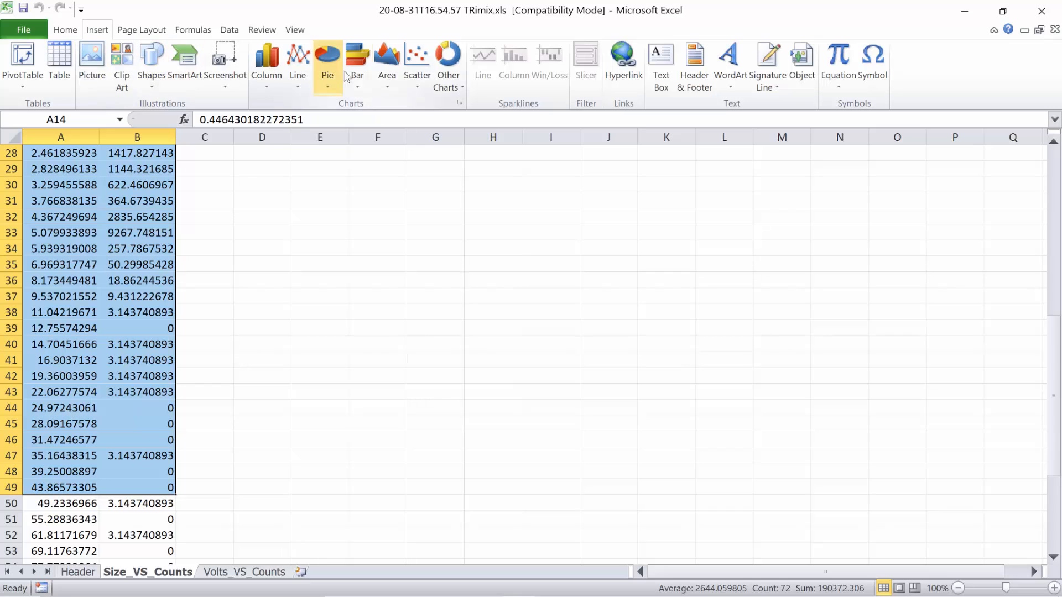
click(417, 66)
click(397, 142)
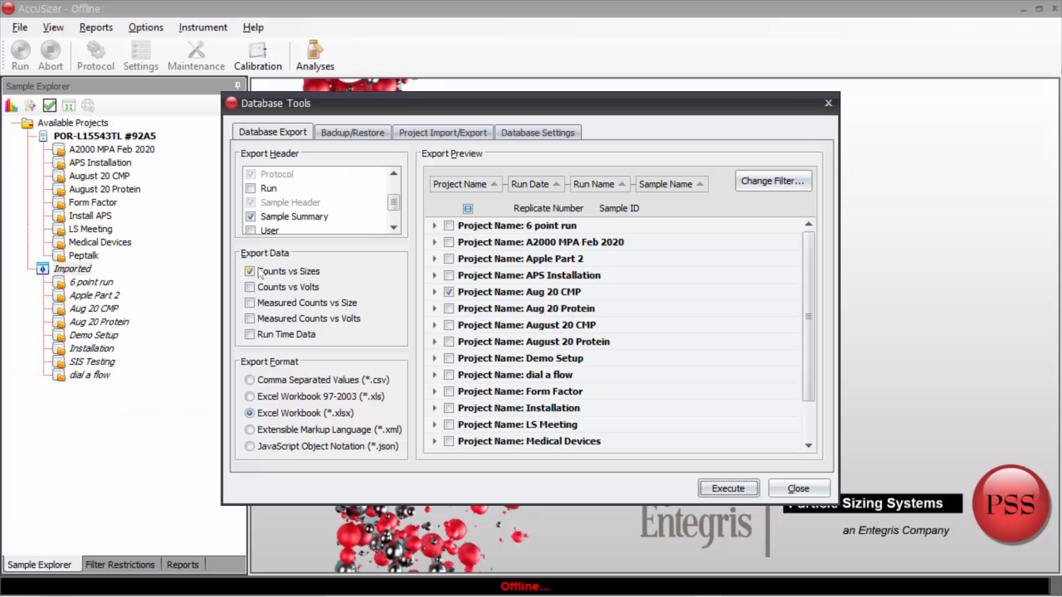
Step: Review the backup and restore options in AccuSizer's database tools and enable automated backups in the database settings
click(357, 133)
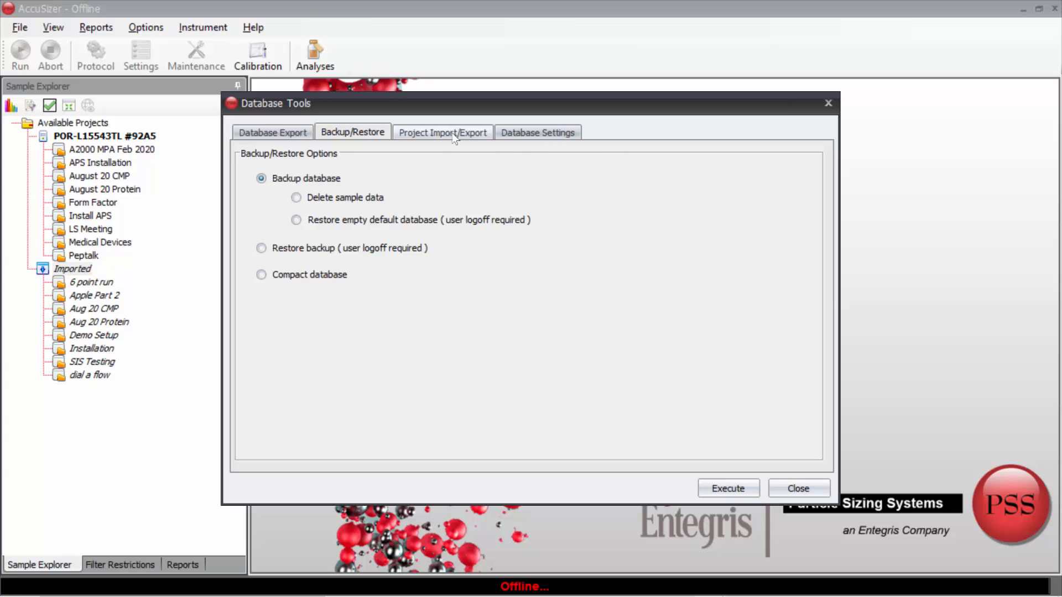
click(537, 132)
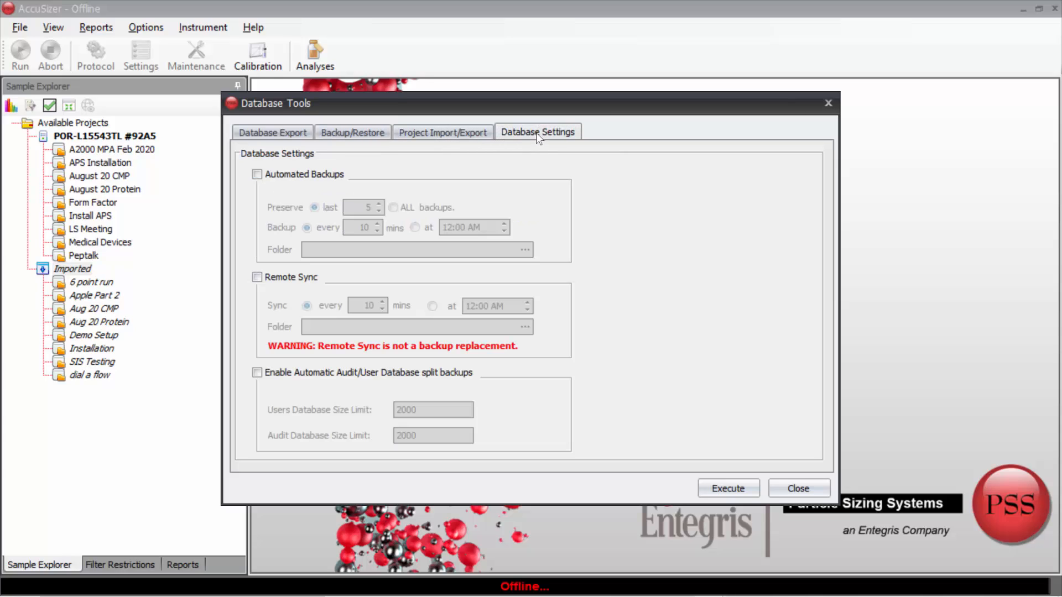
click(257, 174)
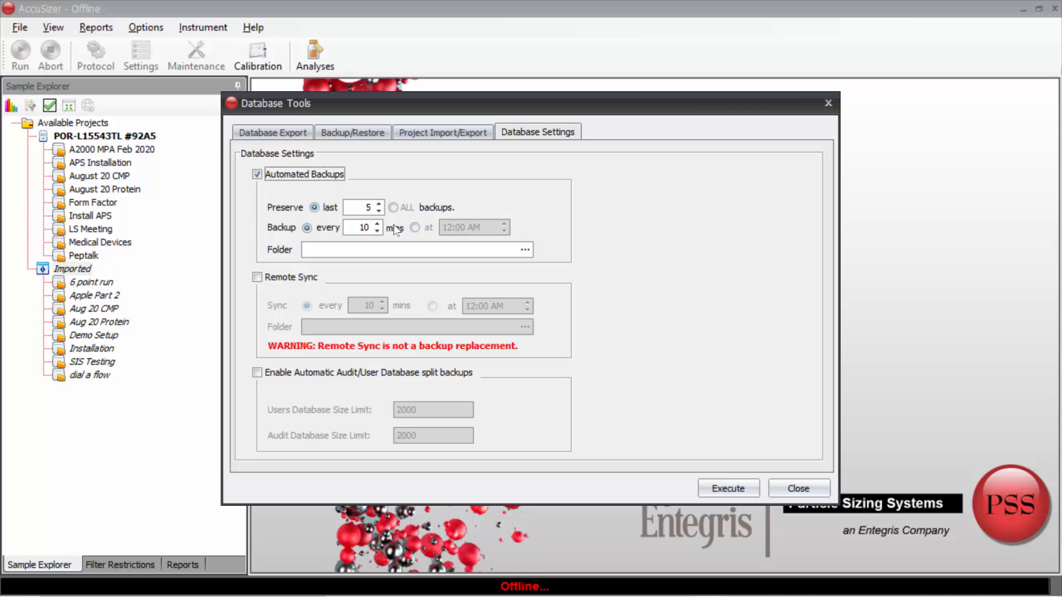
Step: Review the database export options and the record selection filters available for the export preview, leaving the filters unchanged
click(438, 134)
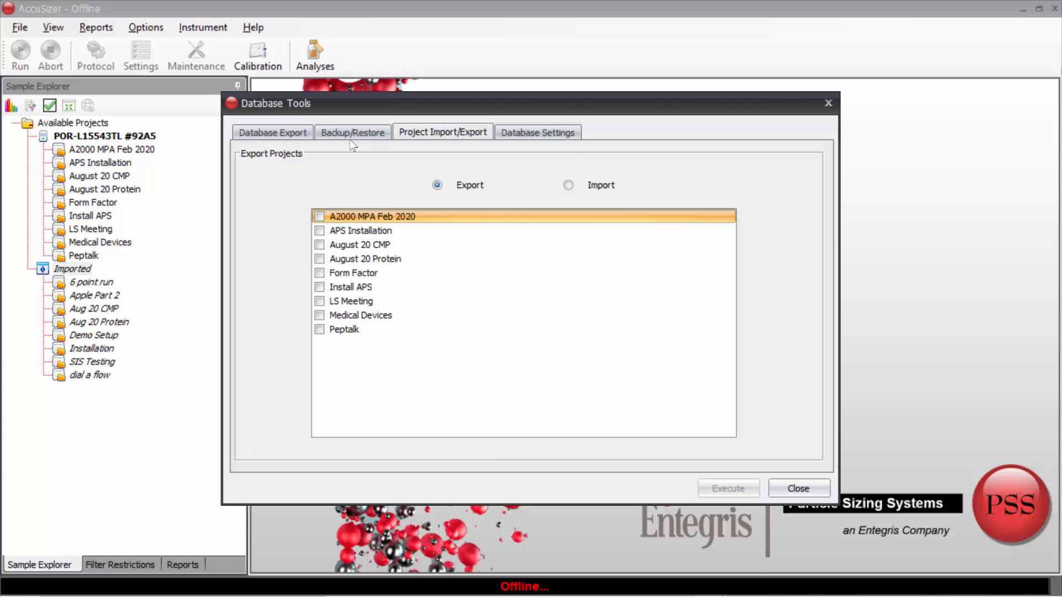
click(296, 135)
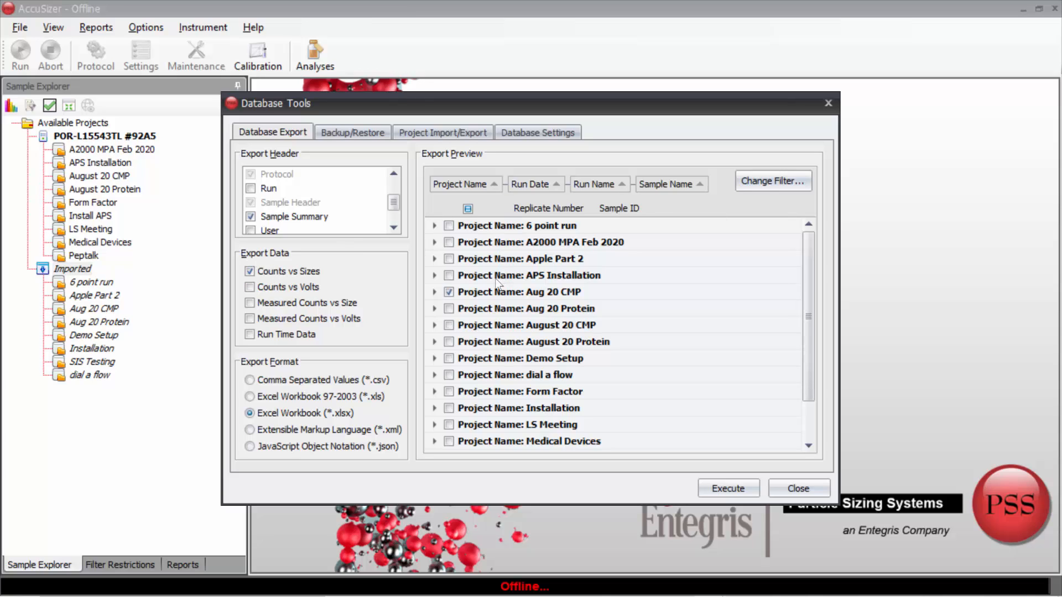
click(761, 183)
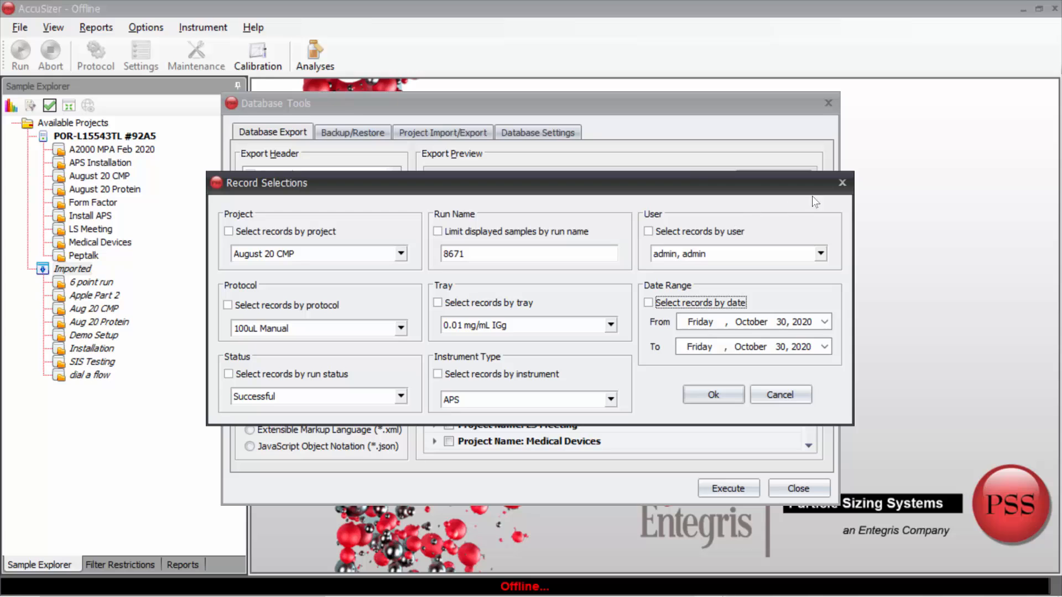
click(842, 183)
Step: Review the backup/restore, project import/export and database settings options once more and close the database tools
click(353, 132)
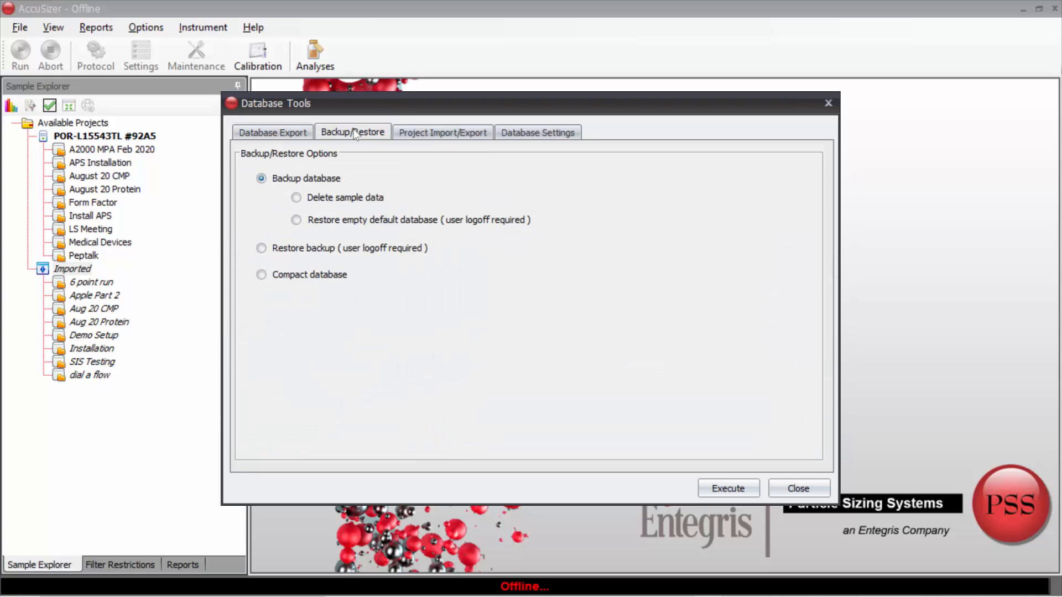
click(445, 133)
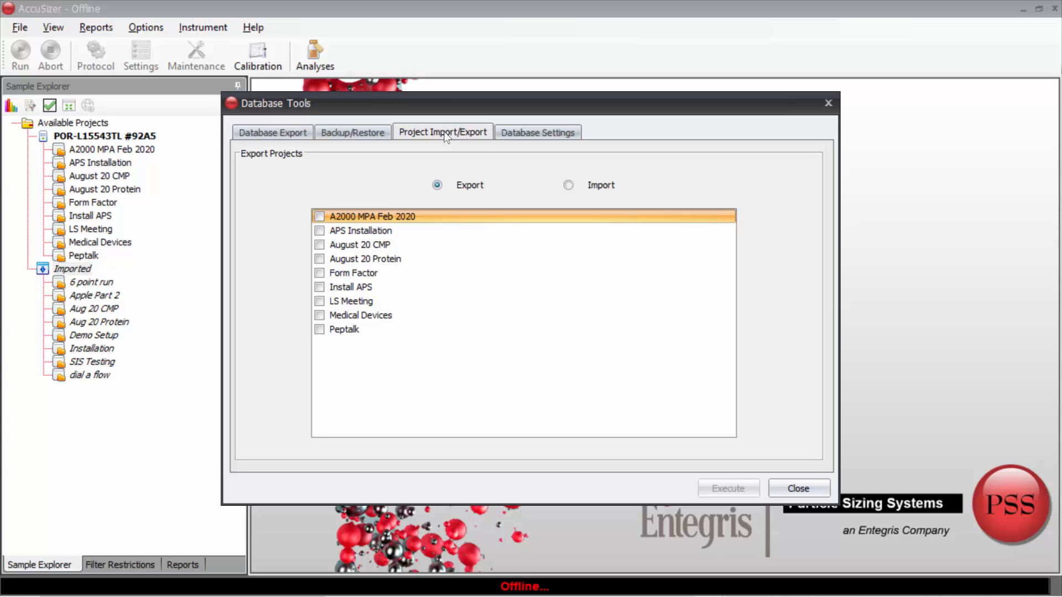
click(530, 134)
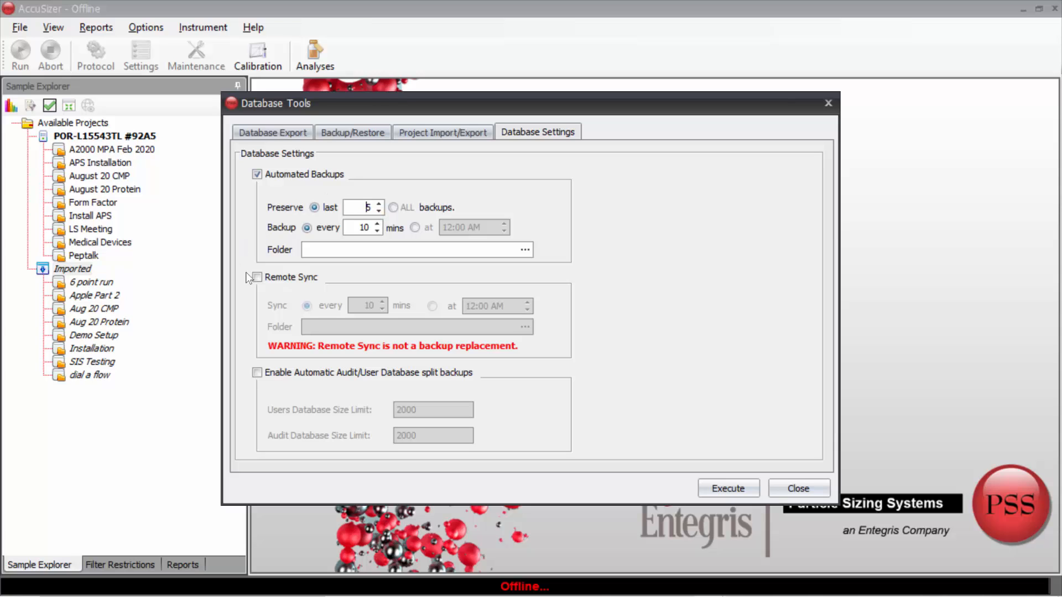
click(790, 493)
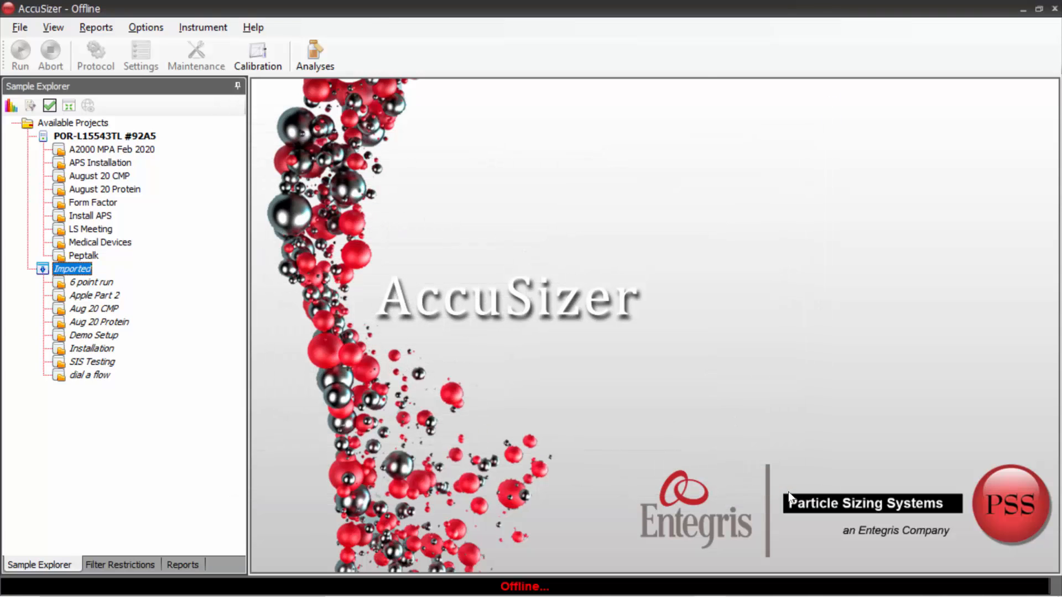